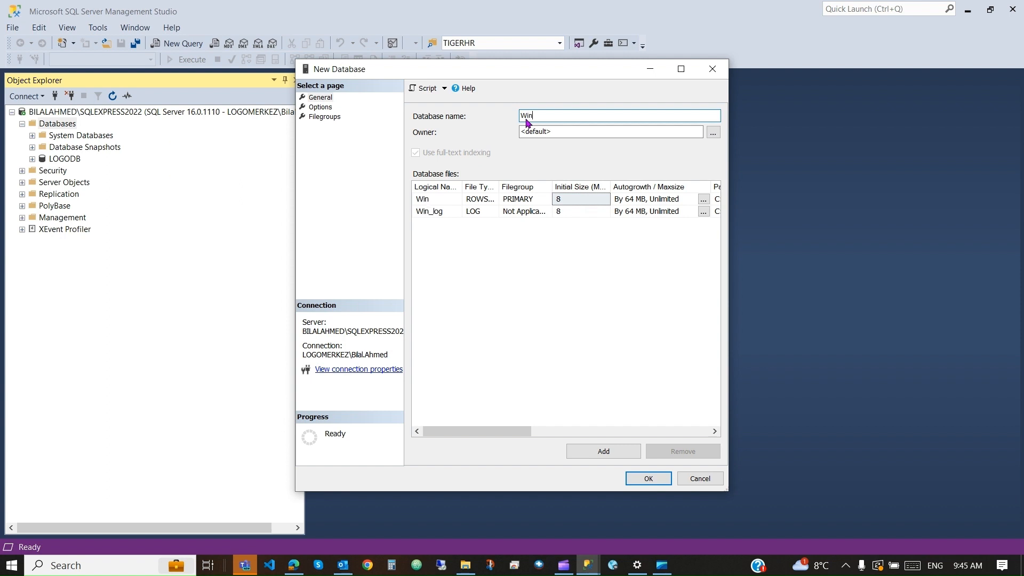
Step: Name the new database WingsDB and set its collation to Arabic_CI_AS
type("gsDB")
left_click(322, 107)
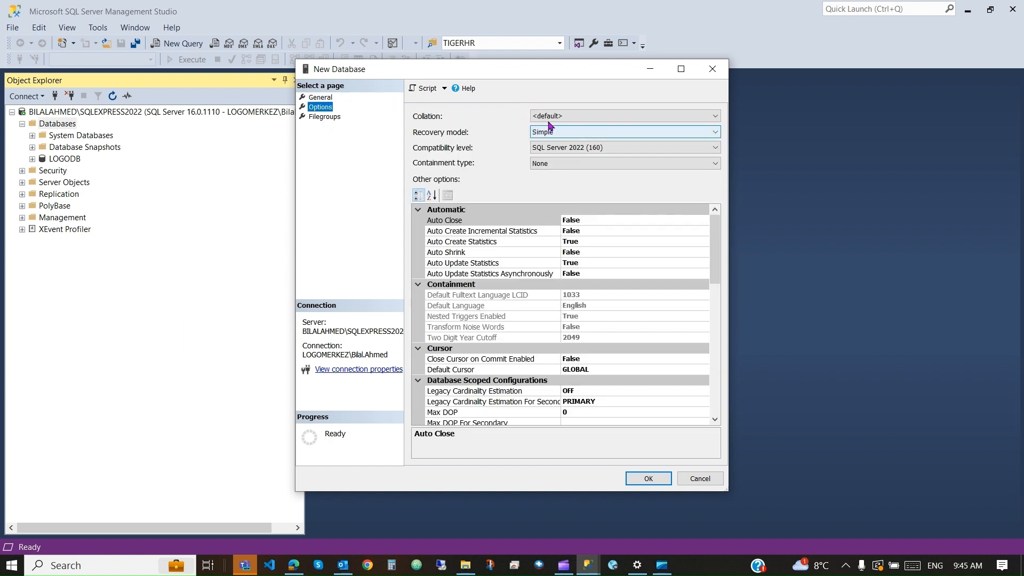
left_click(556, 117)
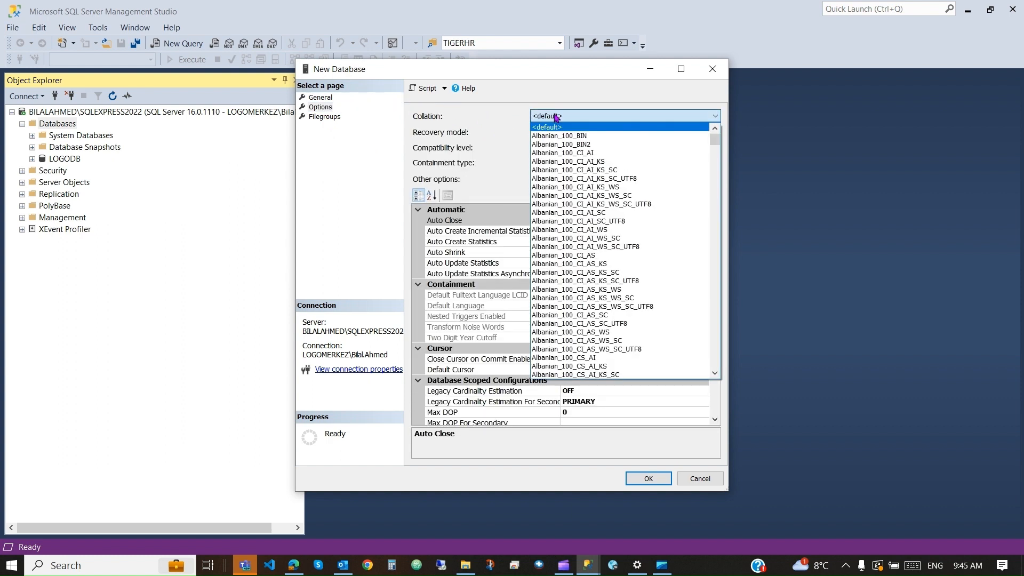
scroll(565, 167, "down", 20)
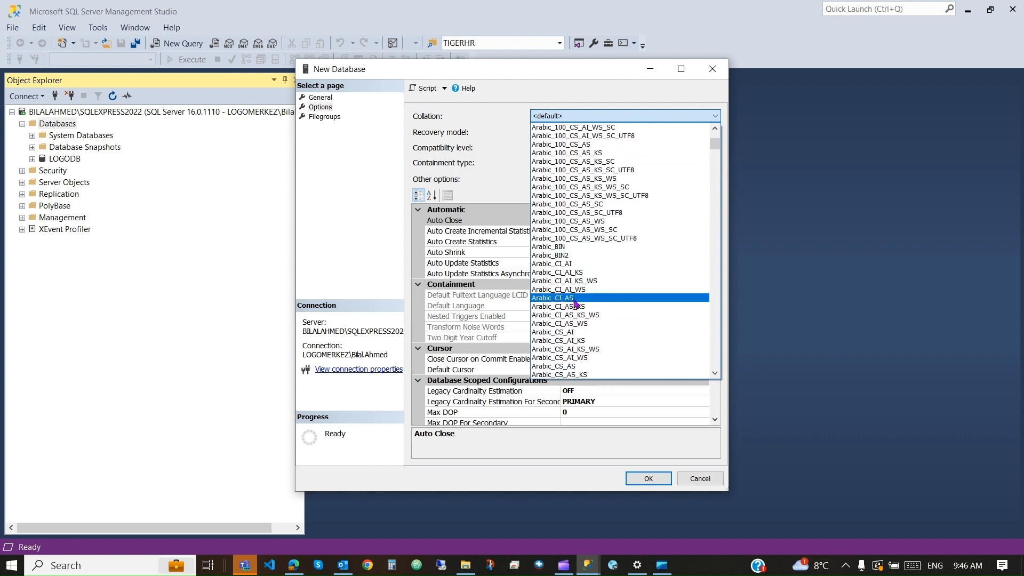
left_click(575, 301)
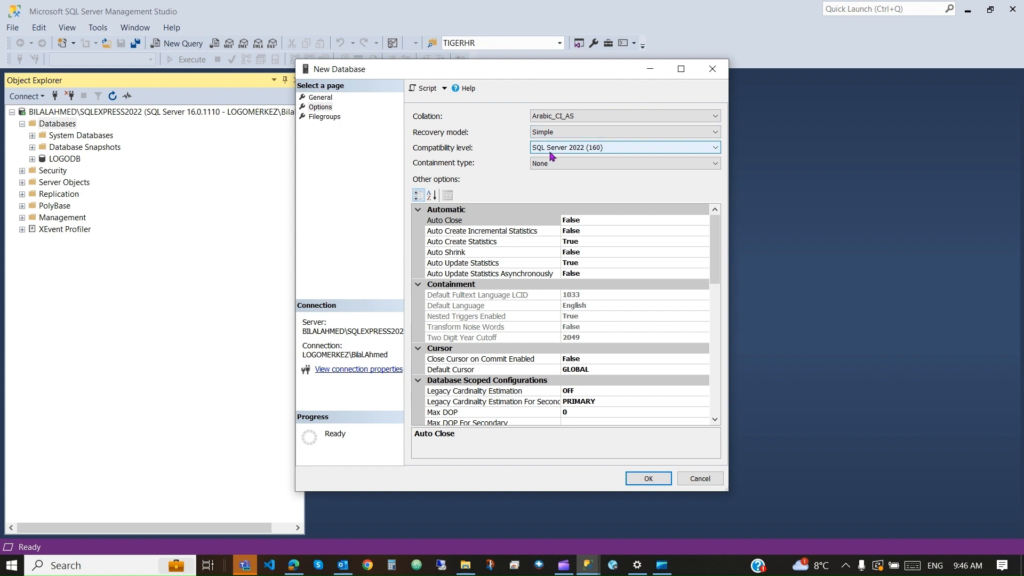
Step: Keep the Simple recovery model and create the WingsDB database
left_click(540, 132)
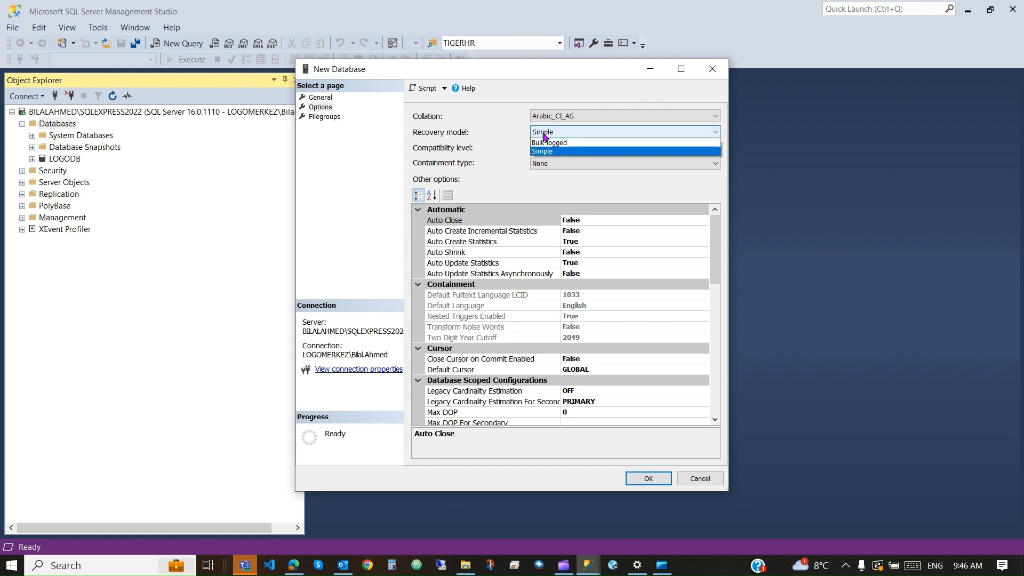
left_click(541, 132)
left_click(321, 99)
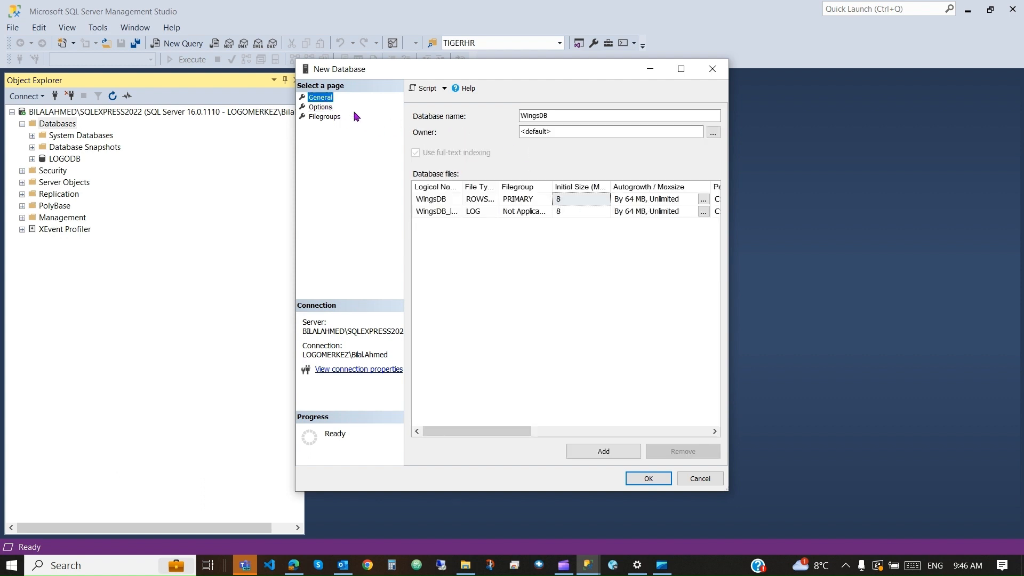
left_click(649, 479)
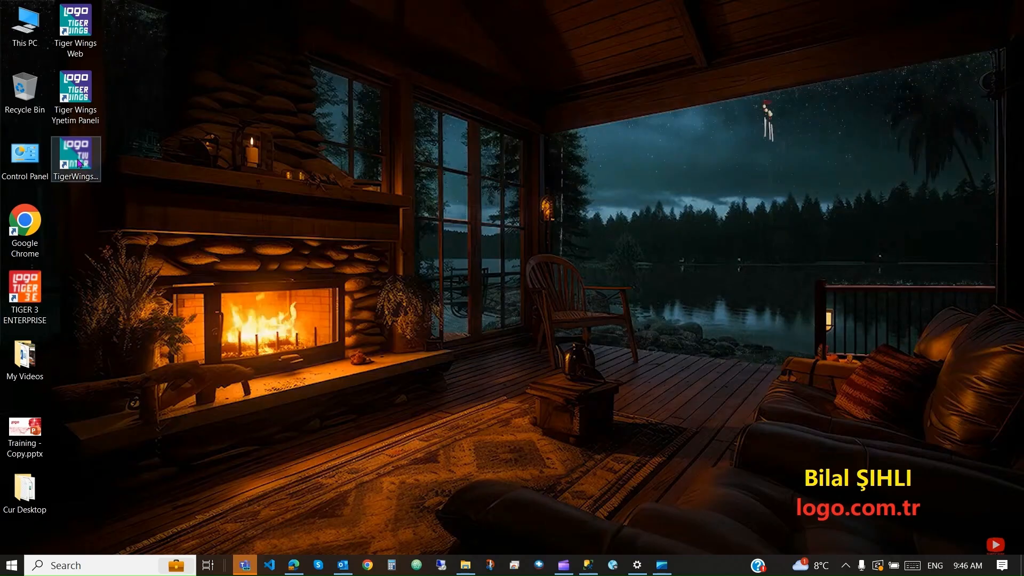
Step: Go to the TigerWingsEnterprise desktop shortcut's file location and run TigerWingsEnterpriseSys.exe as administrator
right_click(78, 160)
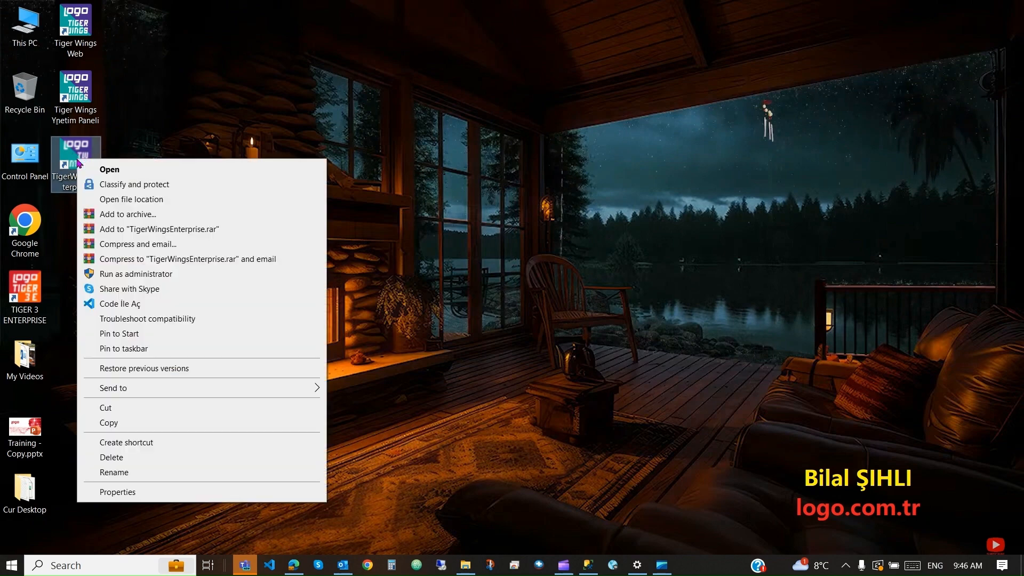
left_click(137, 199)
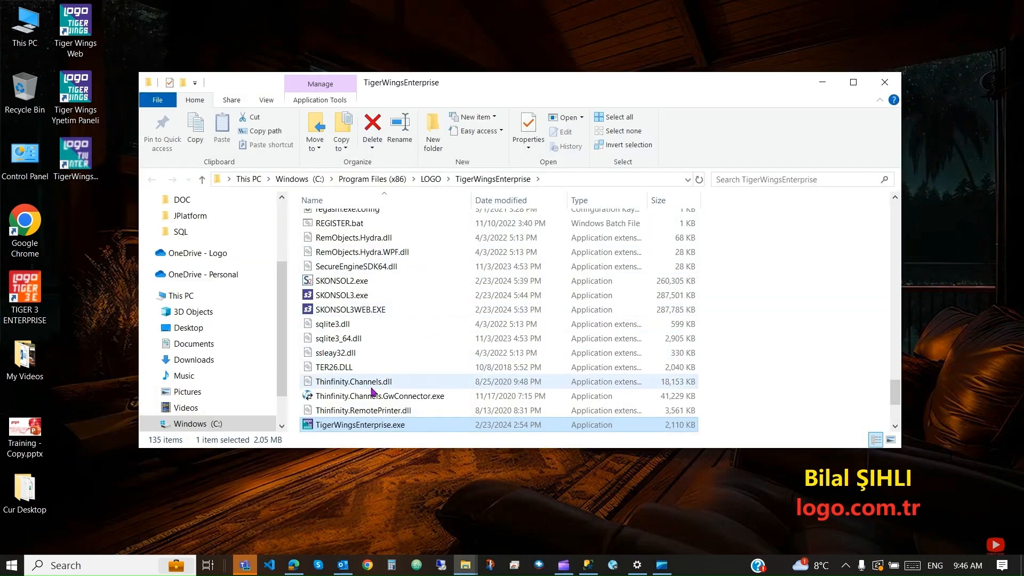
scroll(370, 393, "down", 2)
right_click(345, 355)
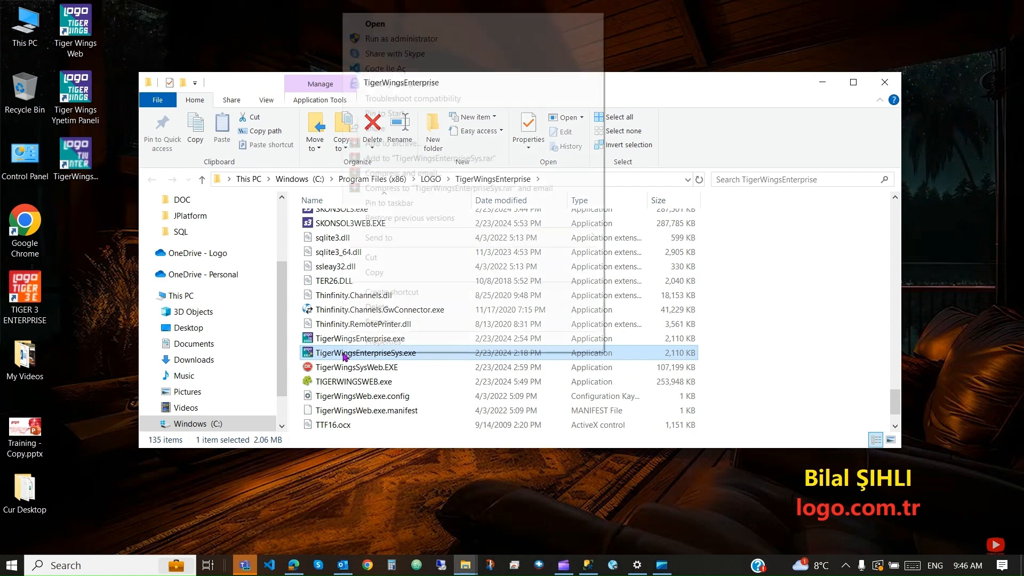
left_click(398, 39)
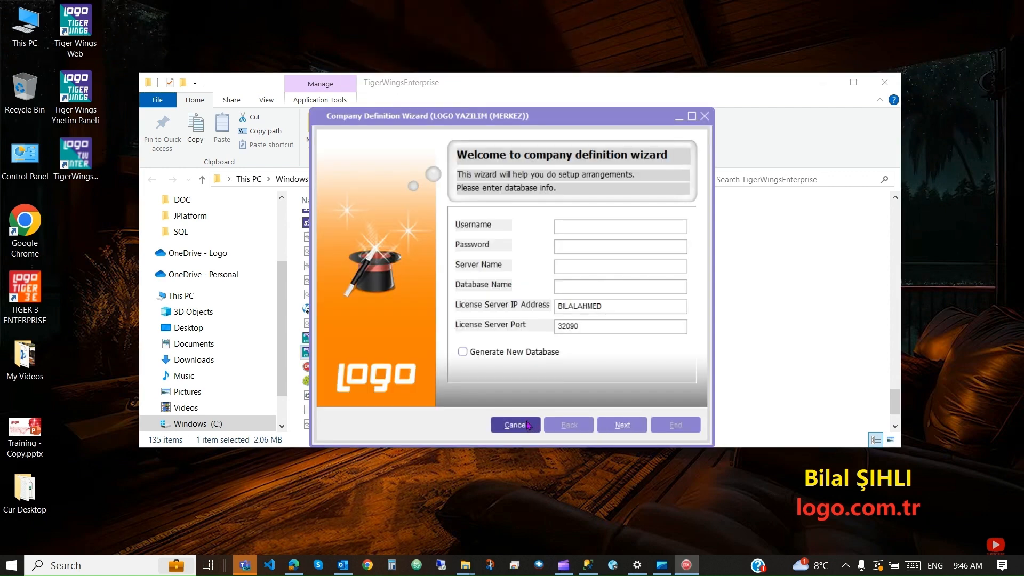
Step: Cancel the company definition wizard and enter the user name sa and the account password in the main database server settings
left_click(527, 425)
left_click(485, 301)
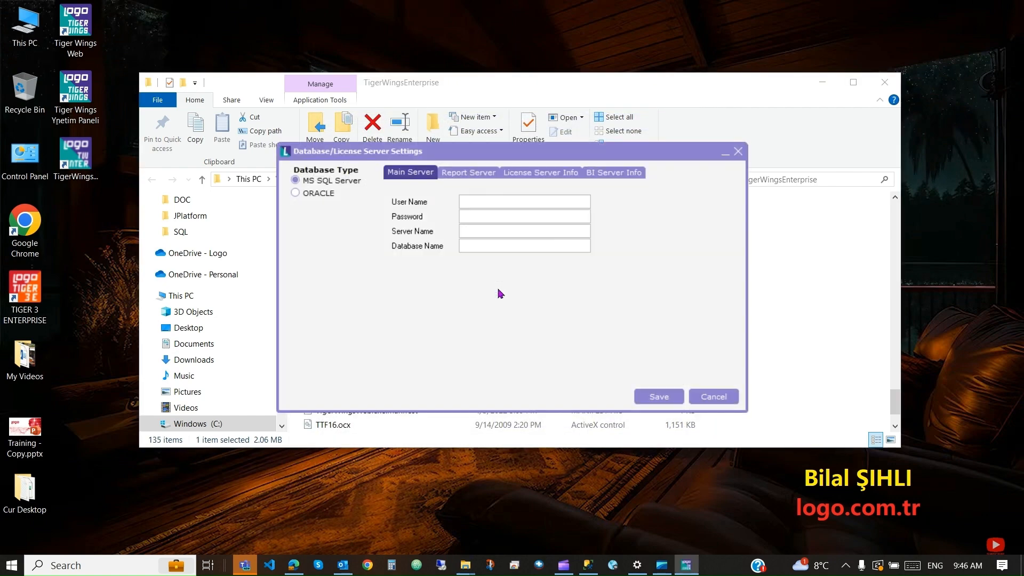
left_click(476, 206)
type("sa")
left_click(478, 218)
type("●●●●●●")
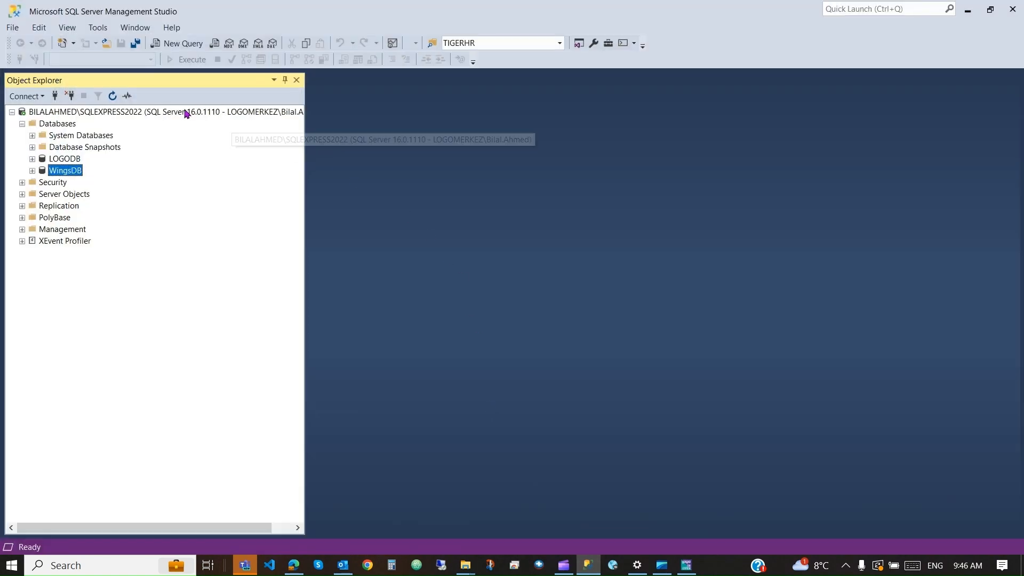
Step: Copy the instance name from the server properties in SQL Server Management Studio and paste it as the Server Name in Database/License Server Settings
right_click(185, 113)
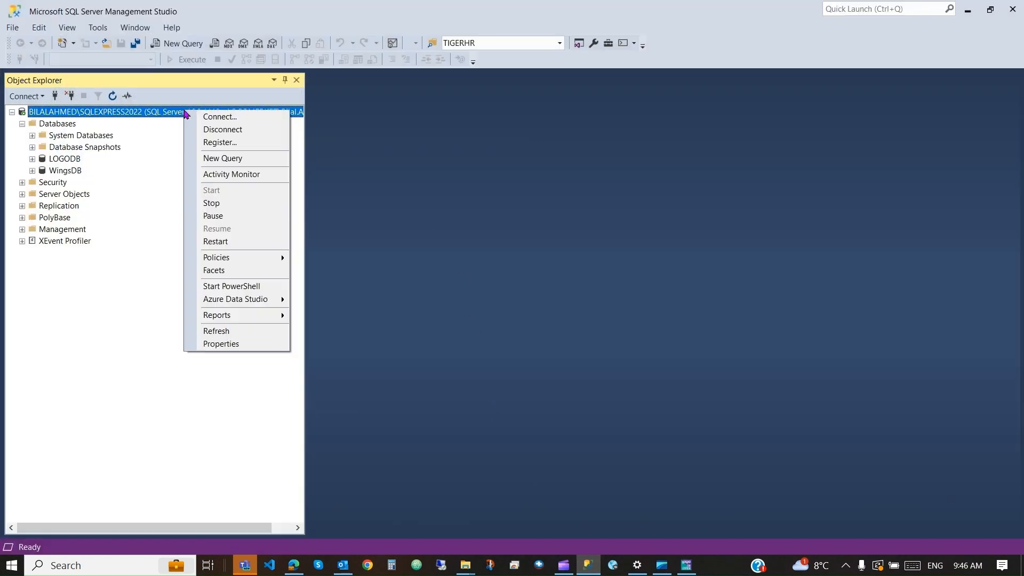
left_click(247, 346)
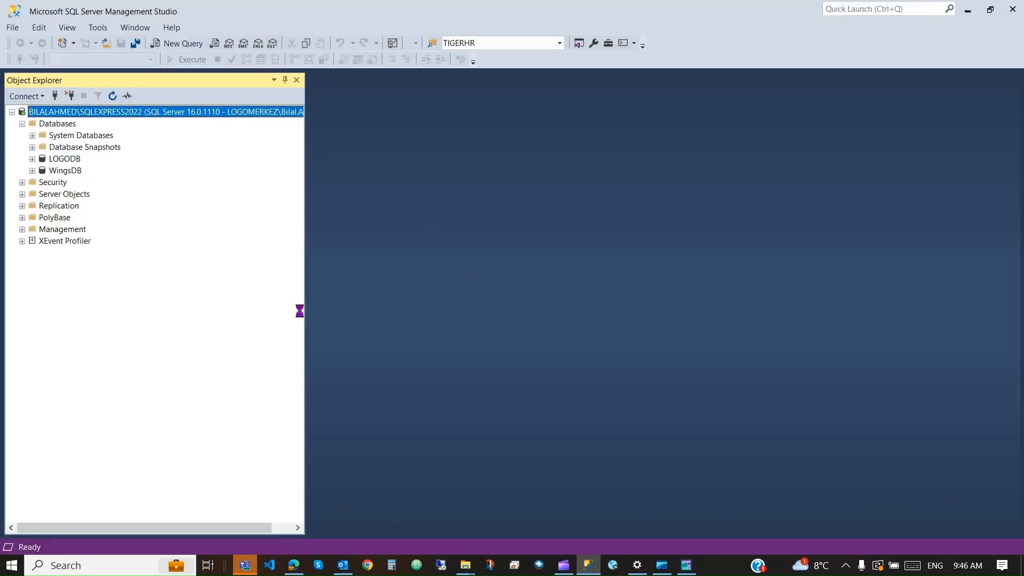
left_click(662, 138)
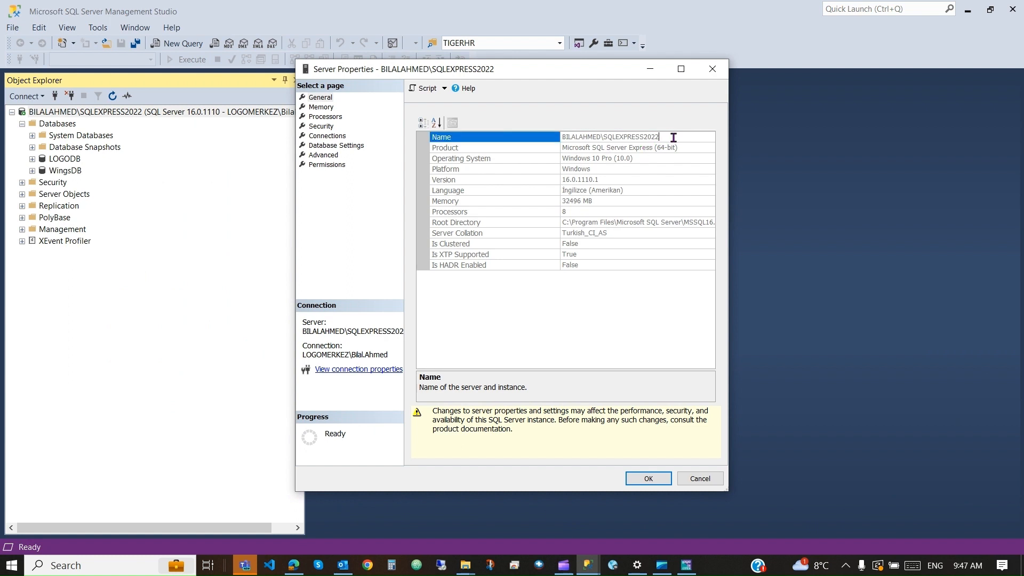
left_click_drag(673, 137, 559, 137)
right_click(575, 137)
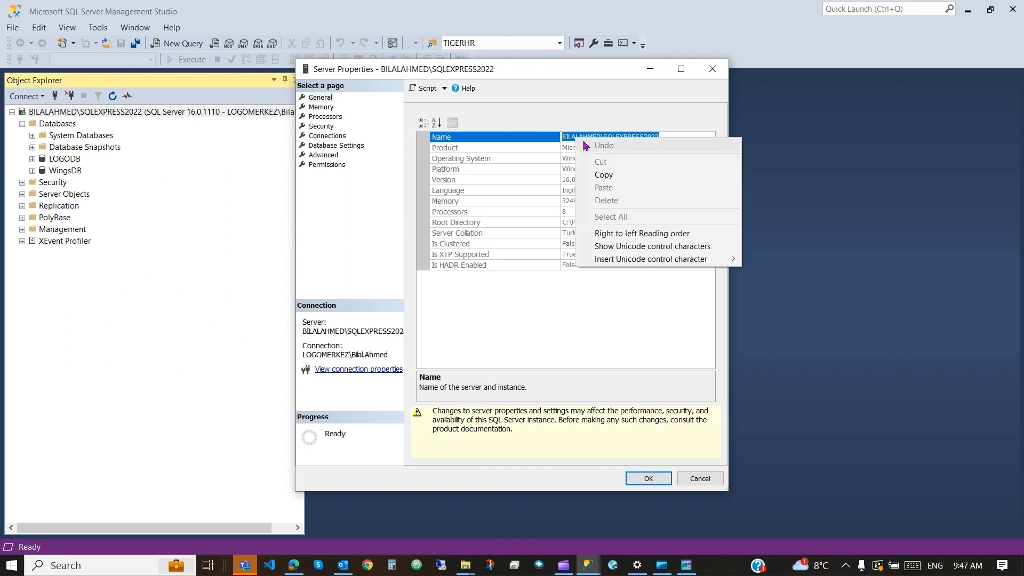
left_click(604, 176)
left_click(712, 69)
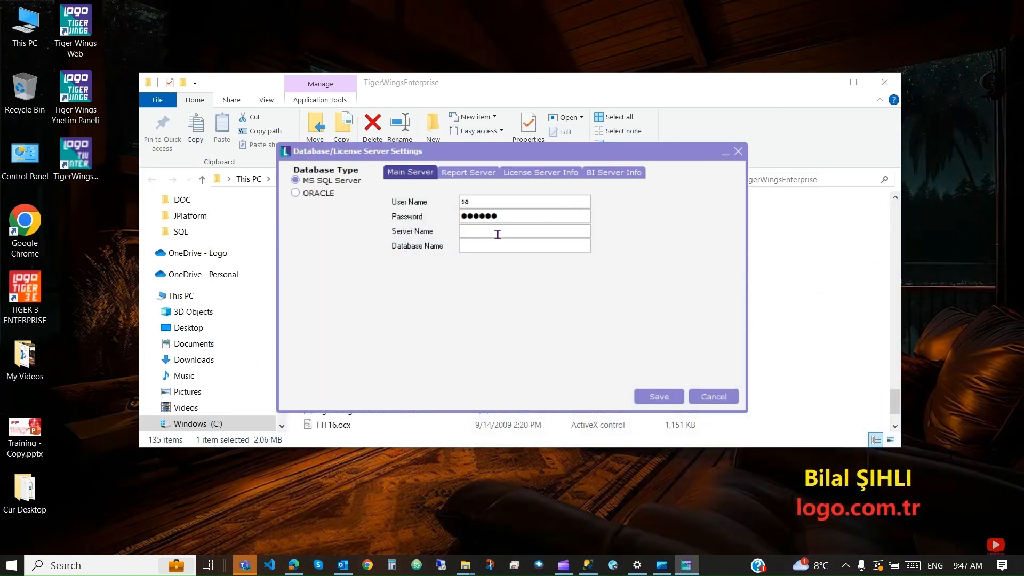
right_click(482, 231)
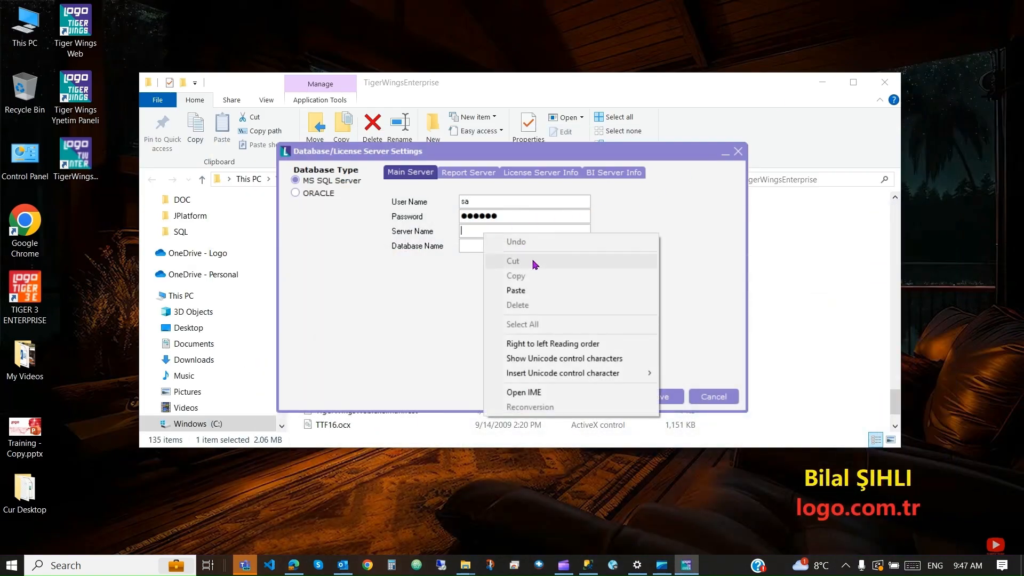
left_click(578, 290)
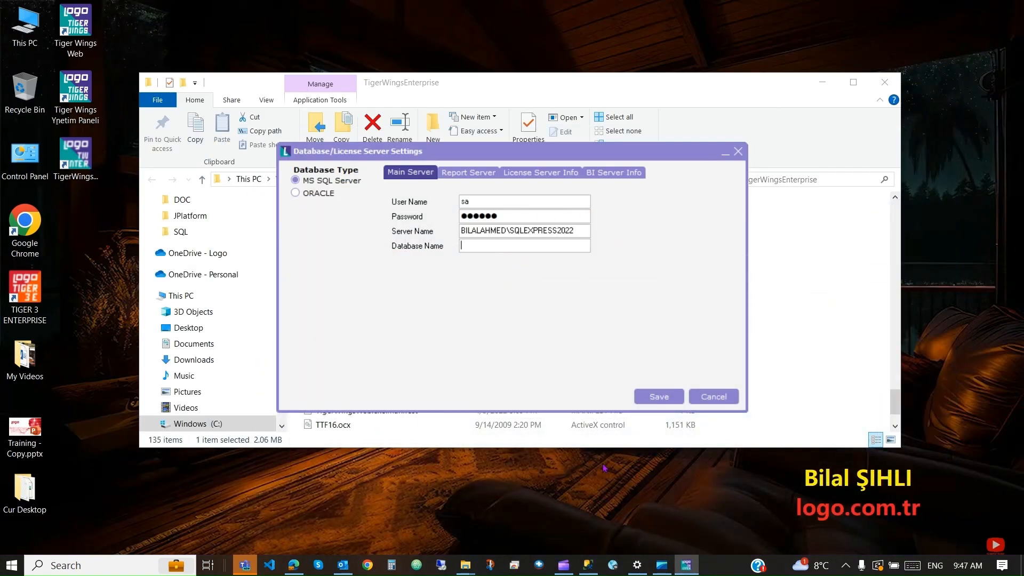
Step: Copy the name WingsDB from the database list in SQL Server Management Studio and paste it as the Database Name in the server settings
left_click(588, 557)
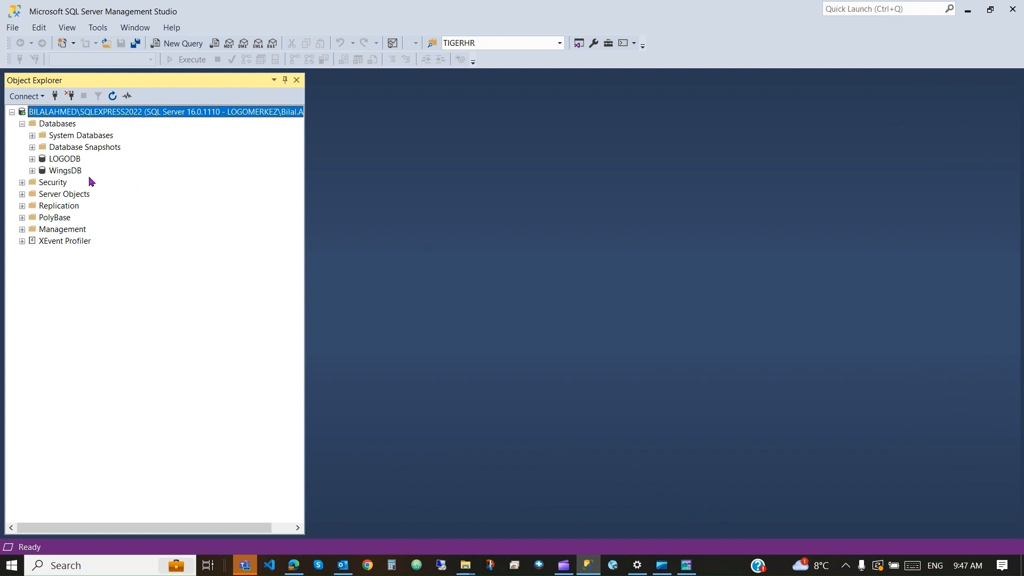
left_click(82, 173)
left_click(74, 174)
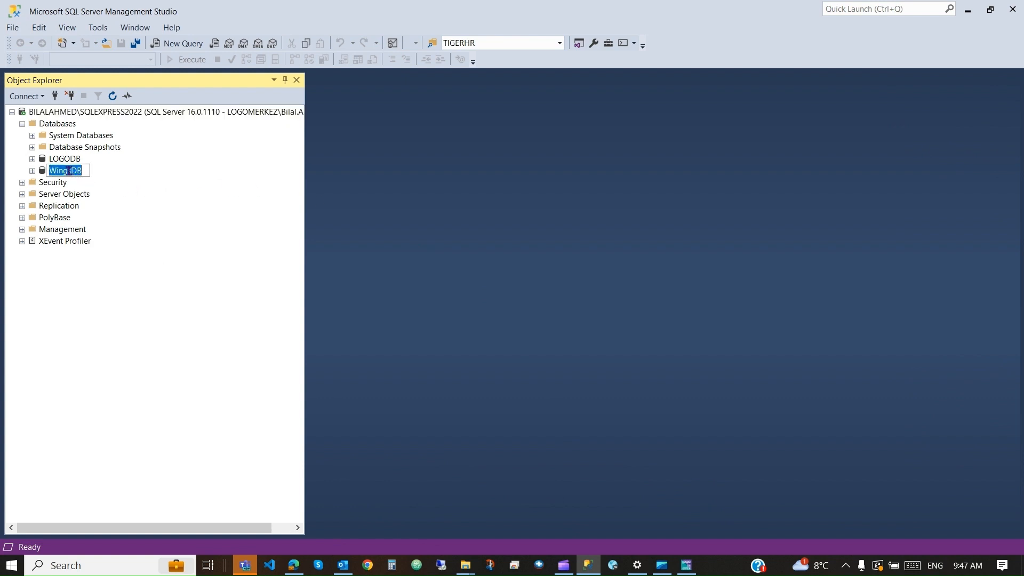
right_click(71, 173)
left_click(116, 208)
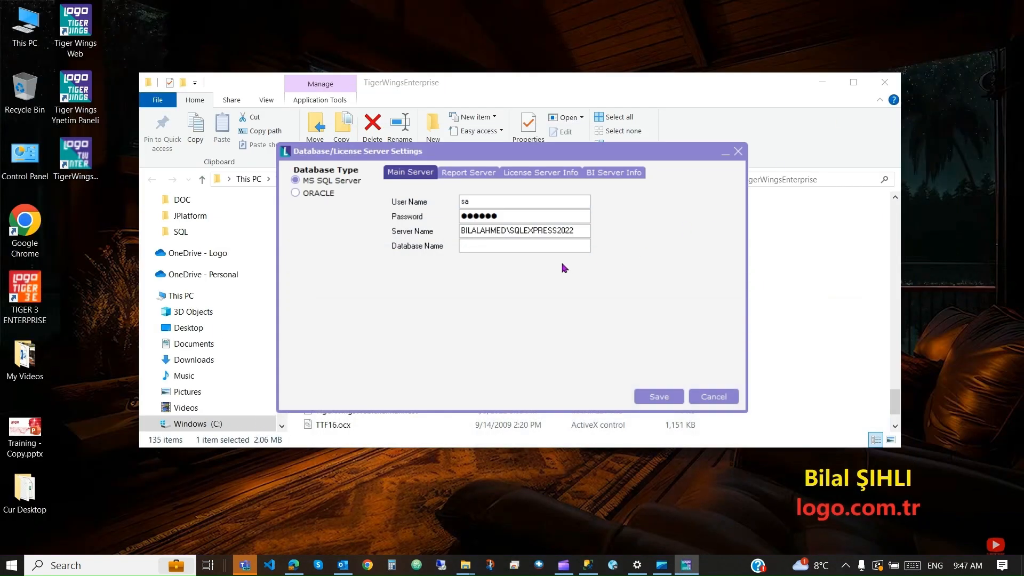
right_click(471, 246)
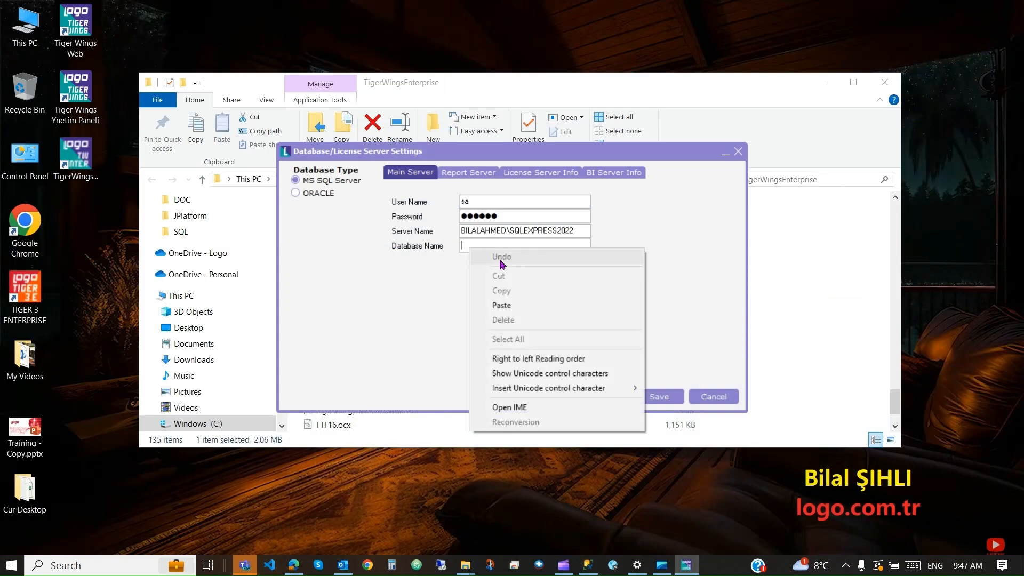
left_click(510, 306)
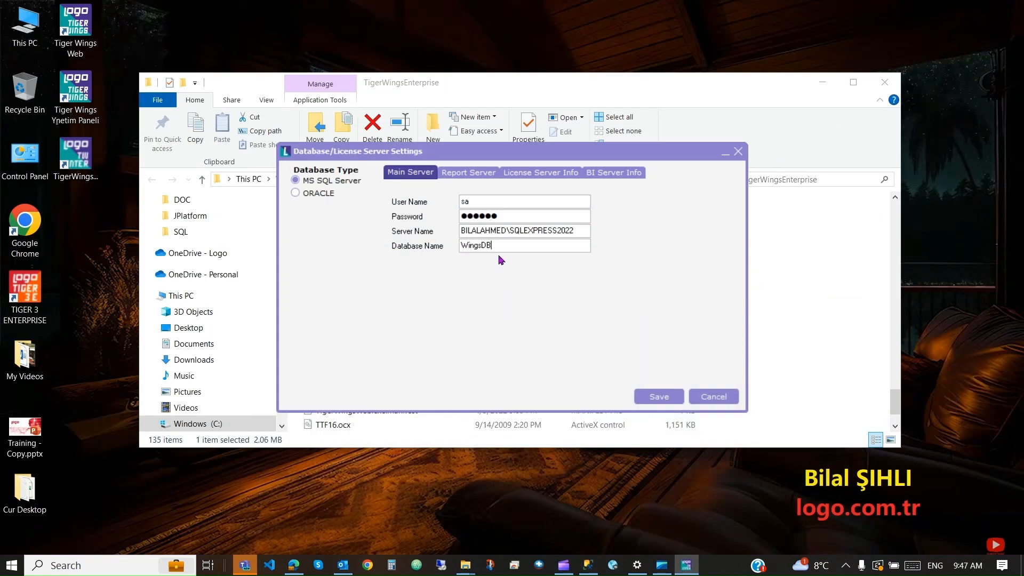
Step: Save the database server settings and agree to generate the LOGO database
left_click(653, 398)
left_click(516, 303)
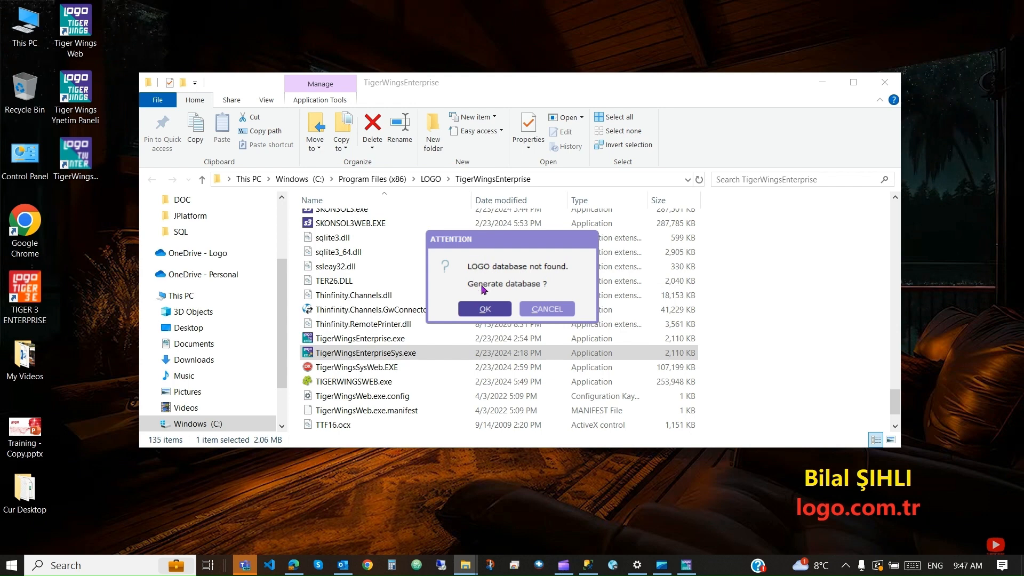
left_click(484, 309)
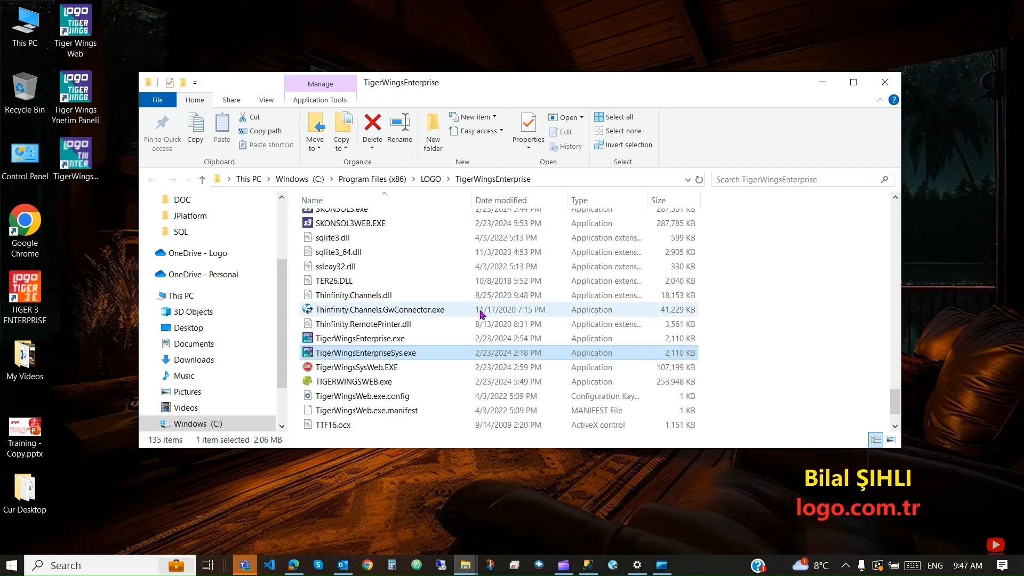
left_click(509, 327)
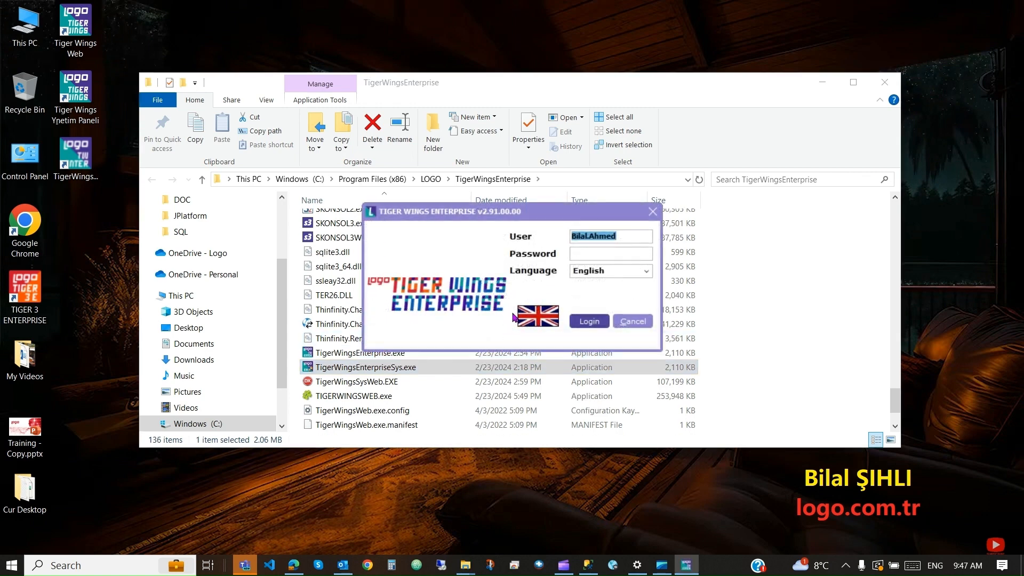
Step: Log in to Tiger Wings Enterprise as user LOGO with the account password and English as the language
left_click(624, 238)
left_click_drag(624, 238, 557, 240)
type("LOGO")
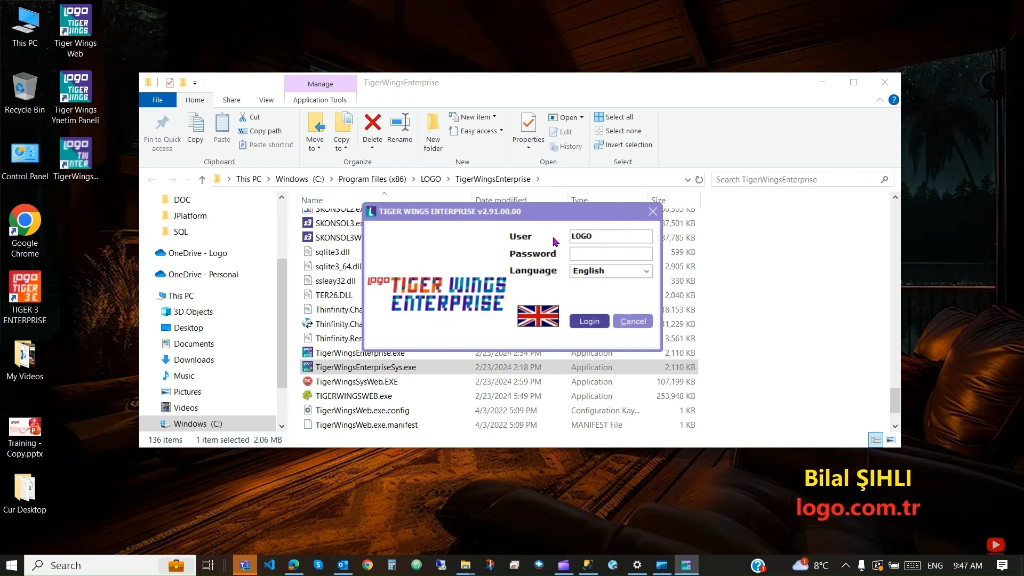
key("Tab")
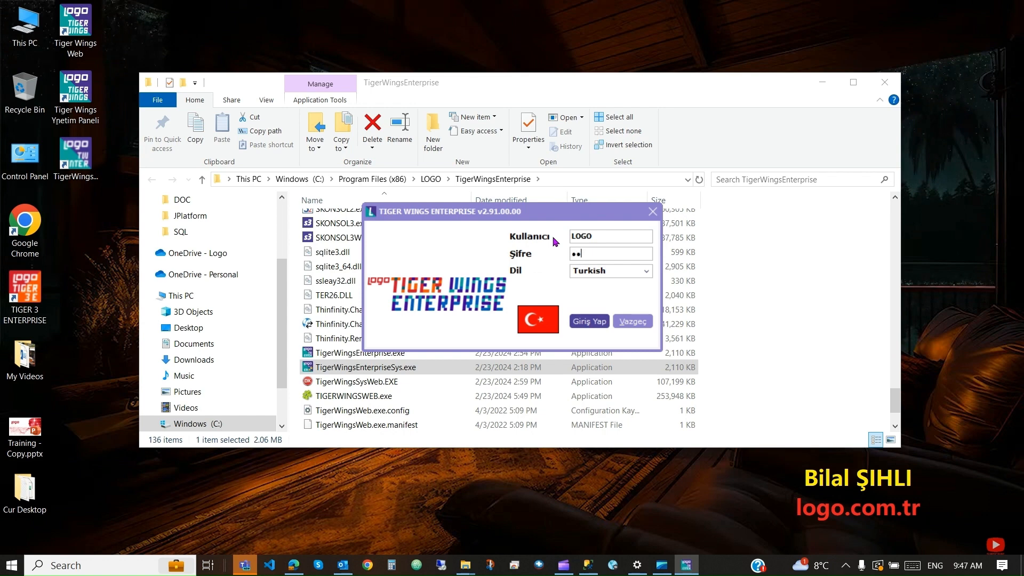
left_click(590, 272)
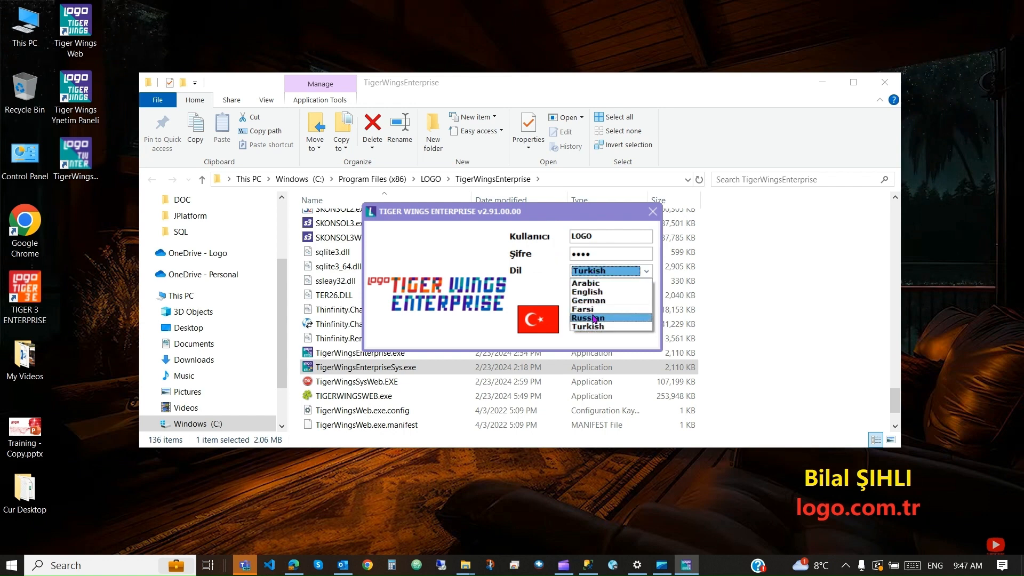
left_click(591, 292)
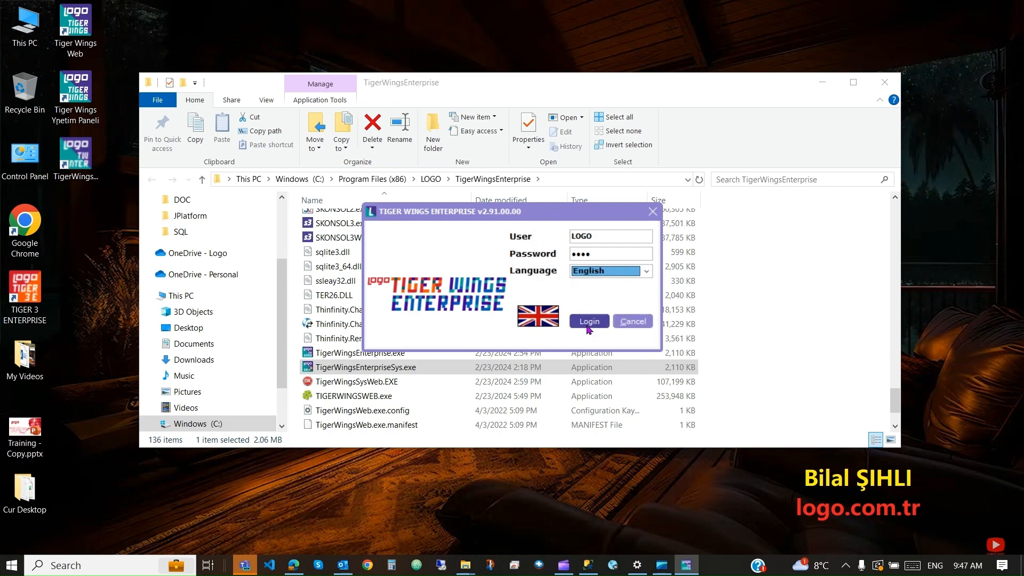
left_click(590, 324)
left_click(590, 322)
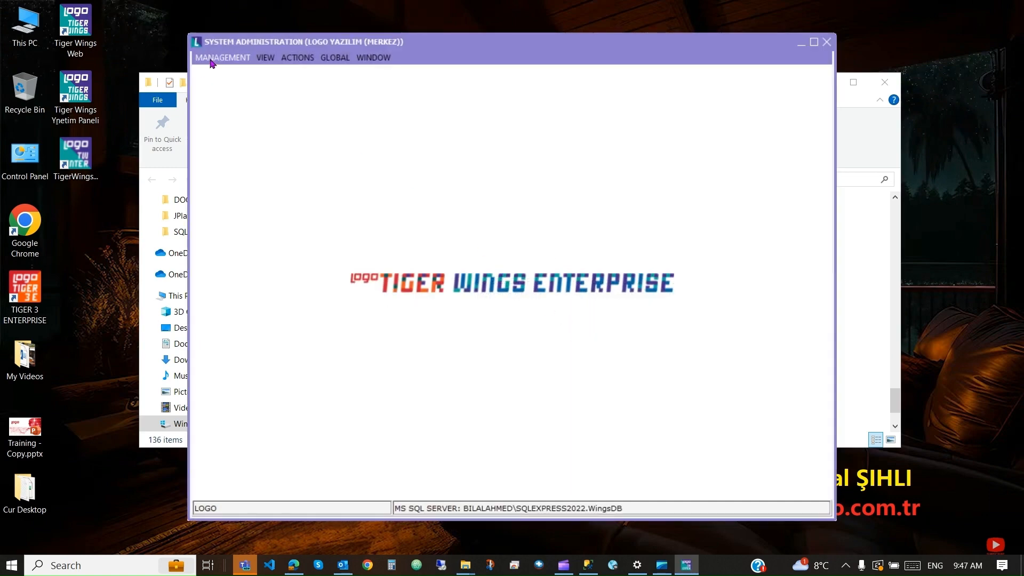
Step: Open terminal 1 in the Terminals definitions for editing and assign it the user LOGO - 1
left_click(211, 58)
left_click(225, 89)
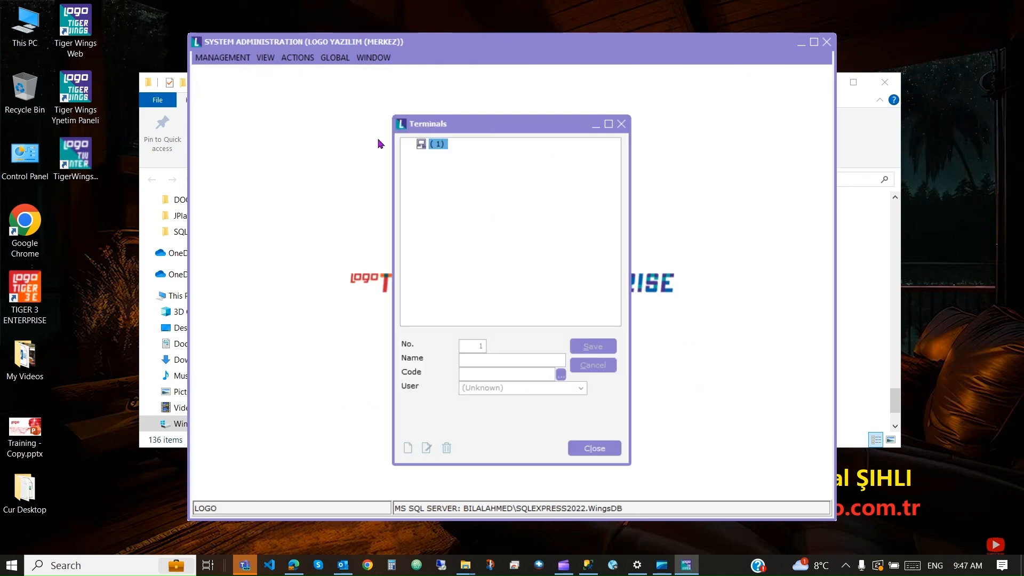
left_click(427, 448)
left_click(478, 389)
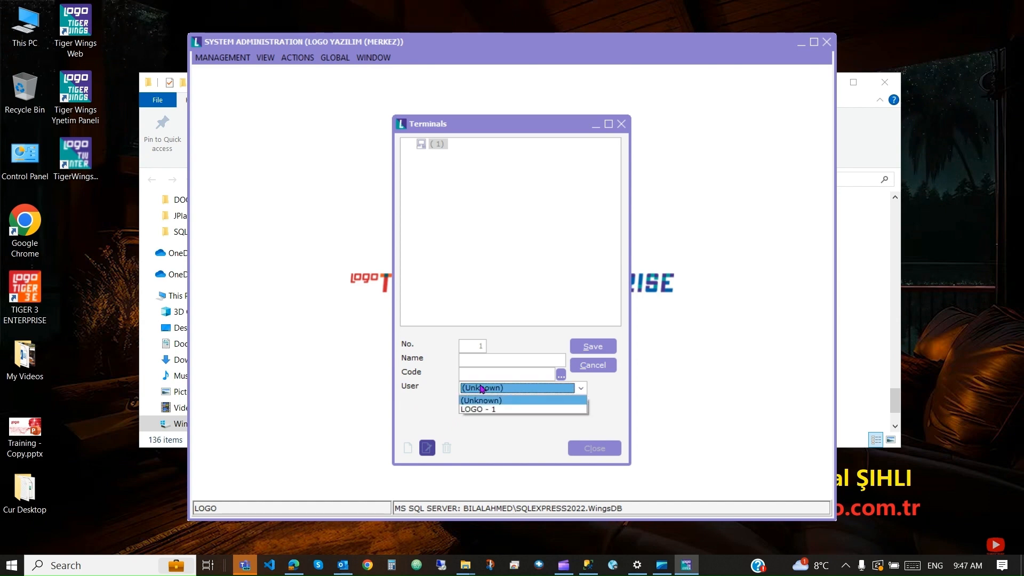
left_click(481, 410)
left_click(489, 374)
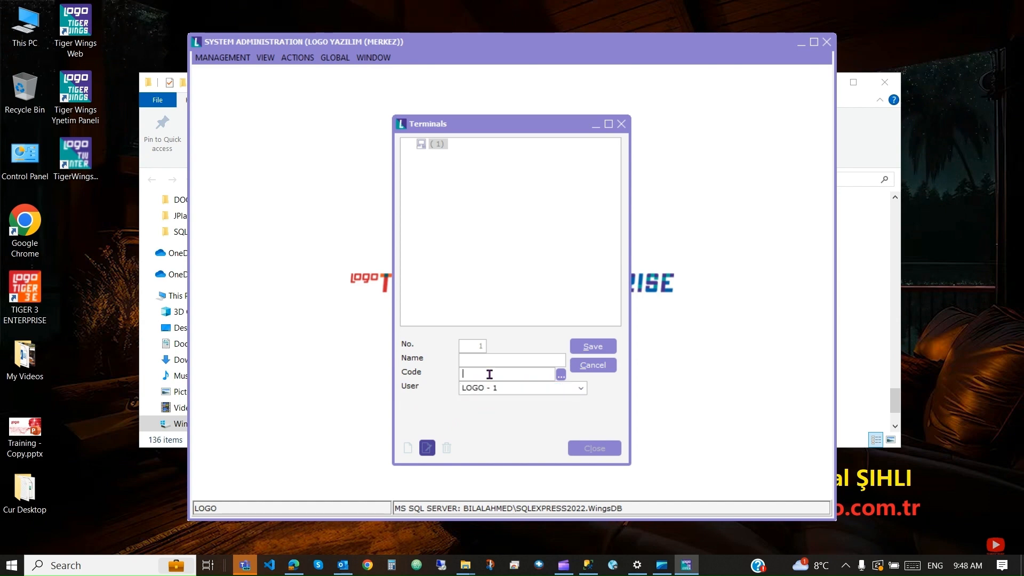
Step: Fill terminal 1's Code with this computer's name, copy it into the Name, and save the terminal
left_click(561, 375)
left_click_drag(529, 375, 464, 374)
key("ctrl+c")
left_click(485, 362)
key("ctrl+v")
left_click(590, 347)
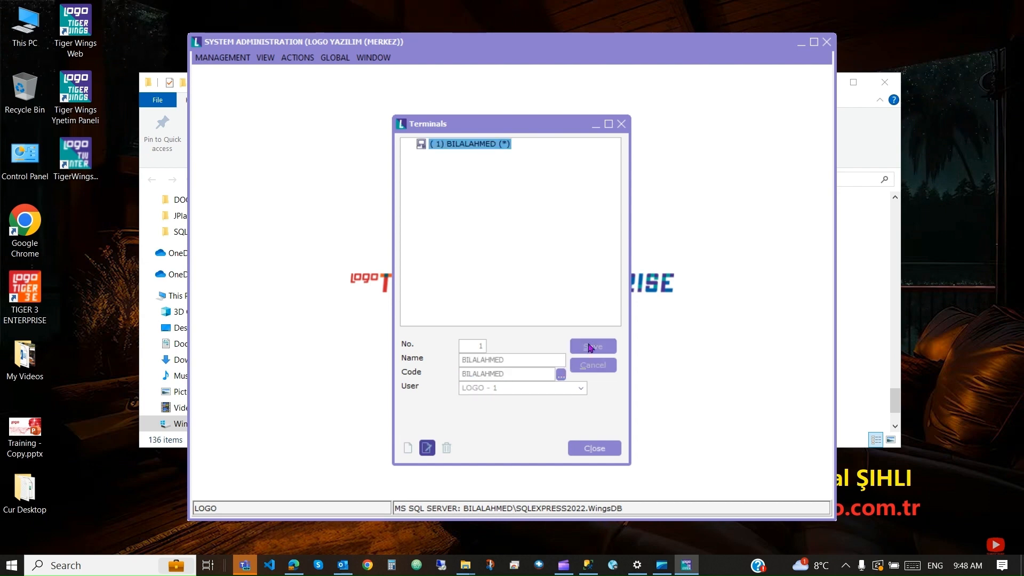
left_click(594, 447)
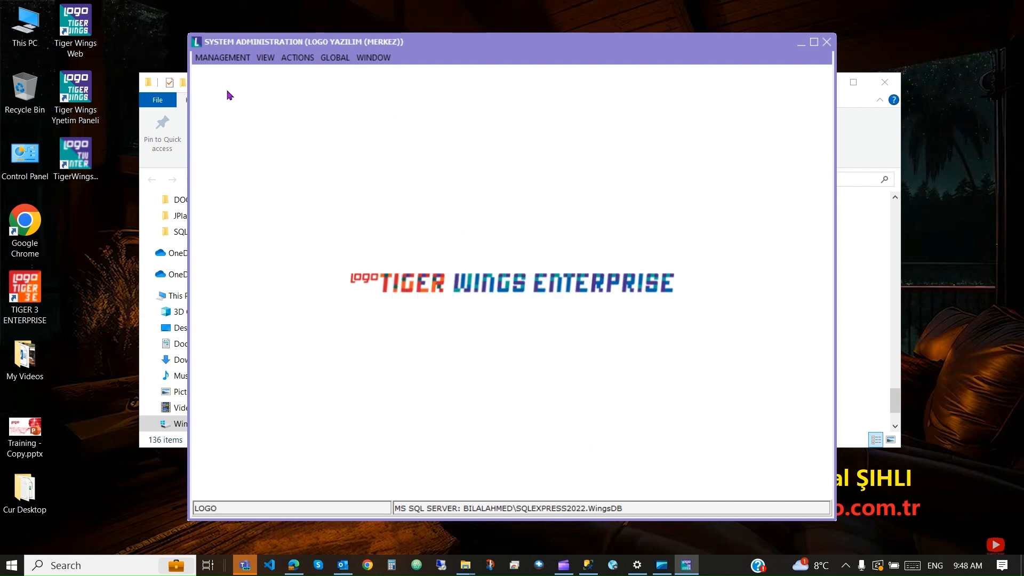
Step: Create a new company number 1 named Training with Turkey as its legislation
left_click(217, 59)
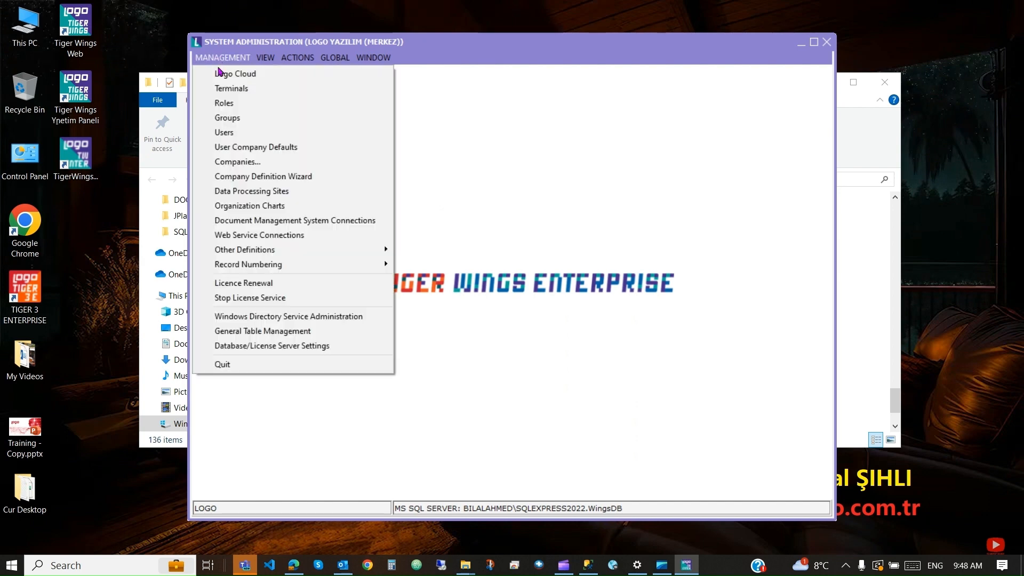
left_click(241, 165)
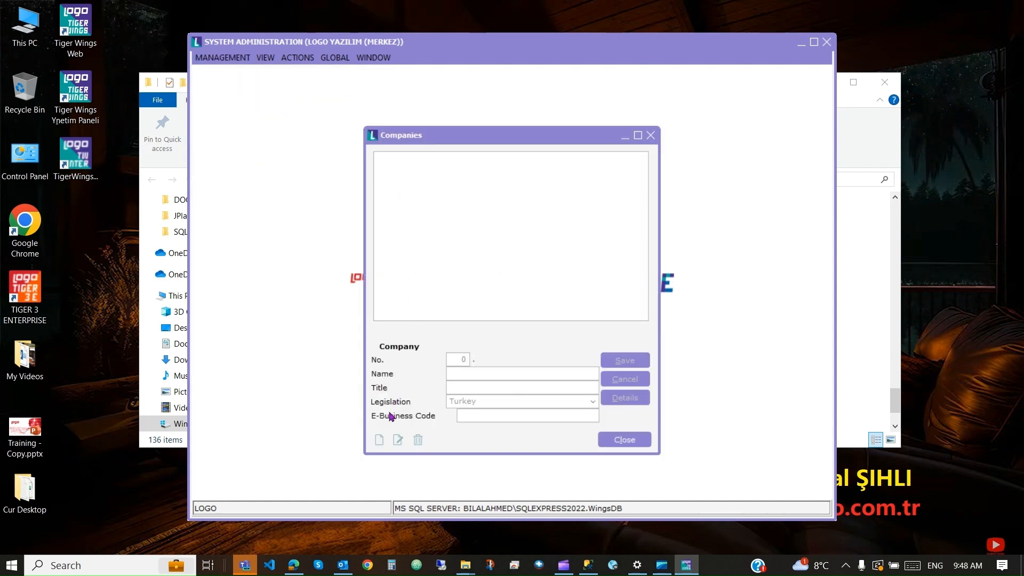
left_click(380, 440)
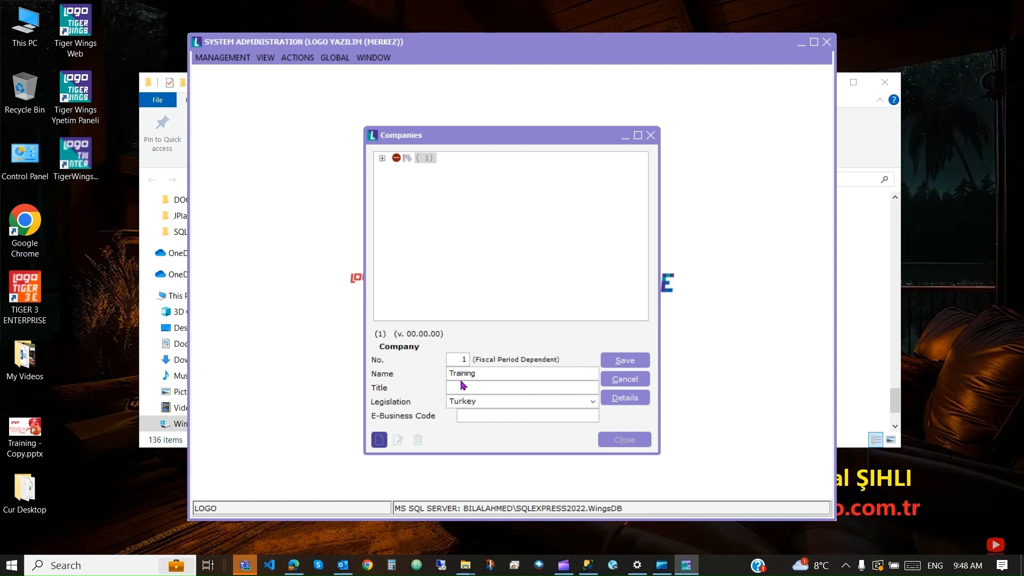
left_click(477, 402)
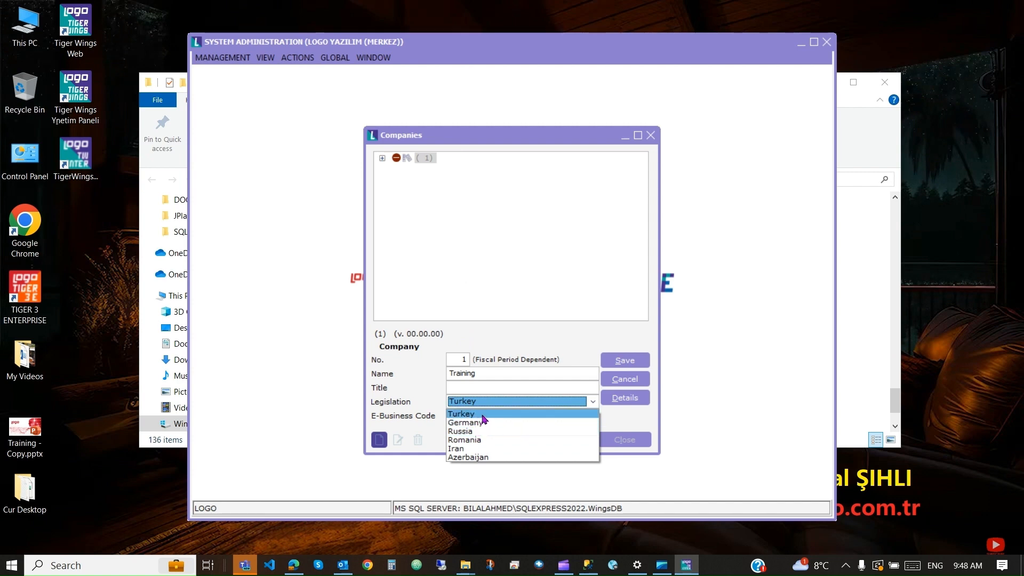
left_click(482, 415)
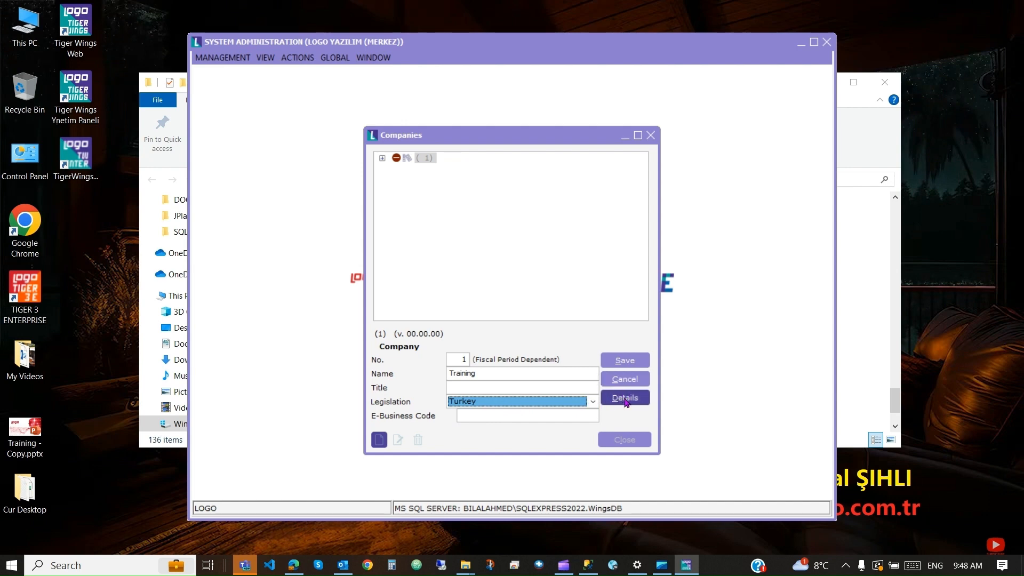
Step: In the company's Working Info details, add Saturday and Sunday as work days and choose TL as base currency
left_click(626, 403)
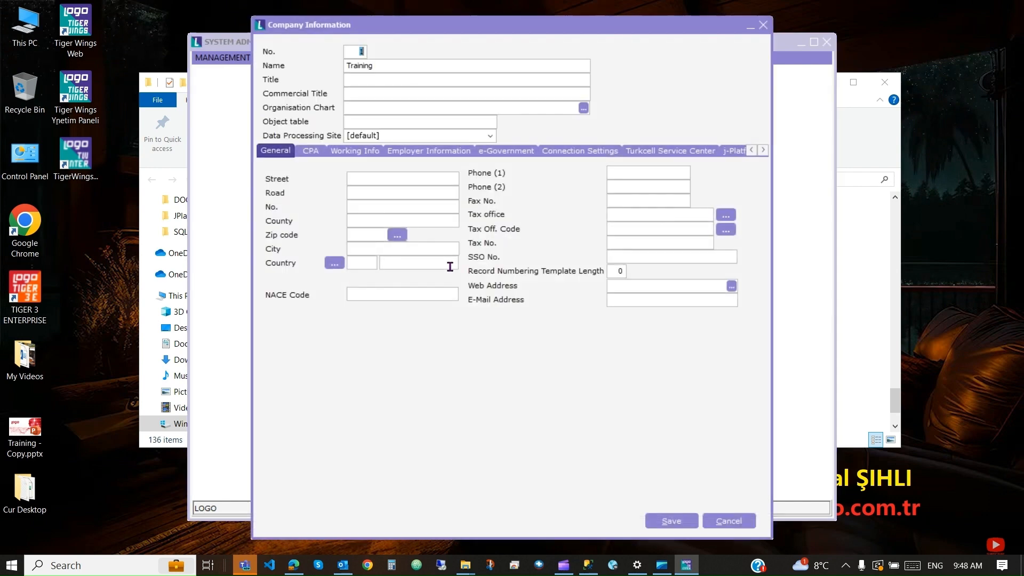
left_click(359, 155)
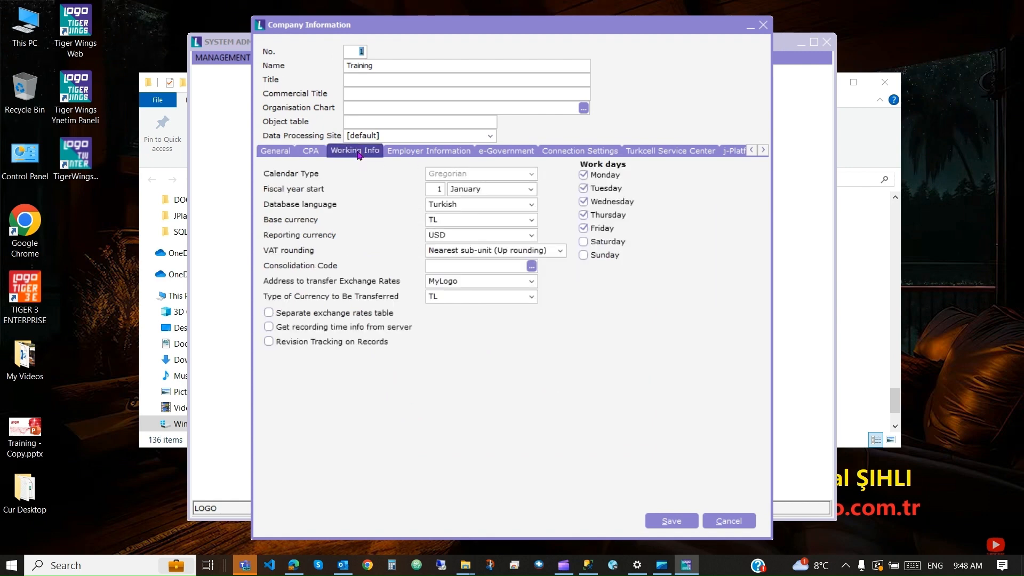
left_click(583, 241)
left_click(582, 255)
left_click(441, 223)
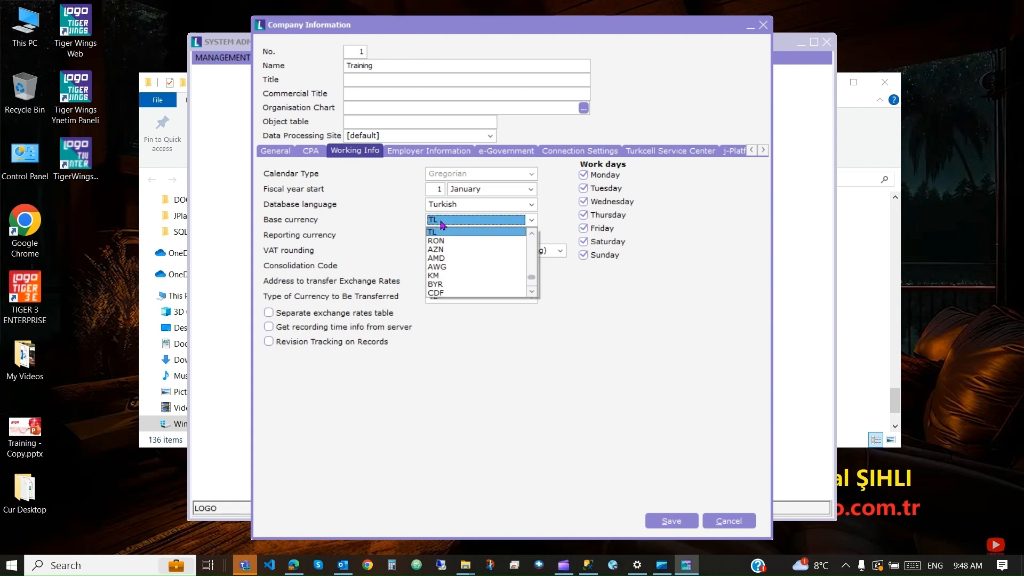
left_click(444, 231)
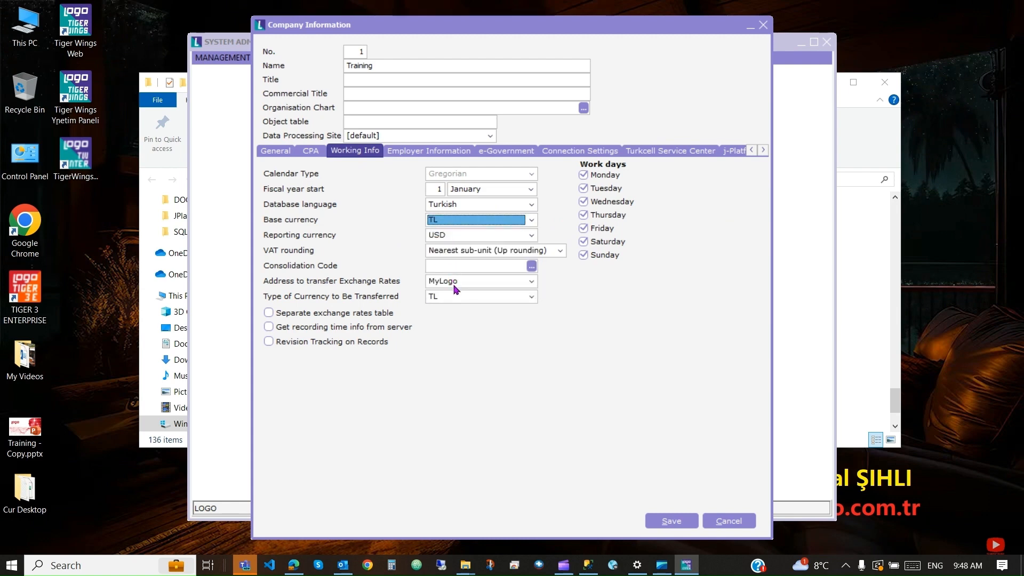
Step: Set the company's database language to Arabic
left_click(473, 206)
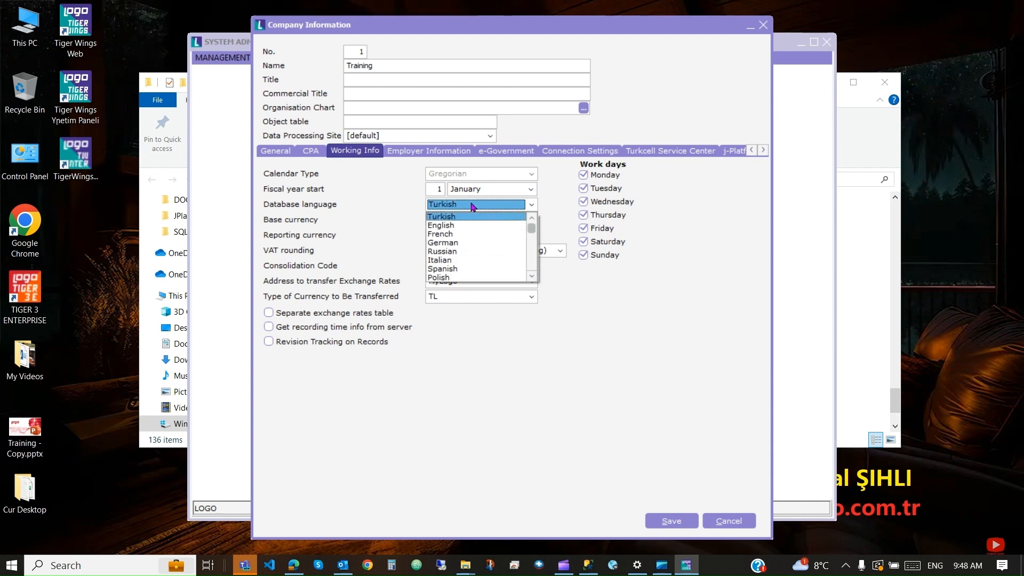
left_click(532, 276)
left_click(532, 276)
left_click(532, 276)
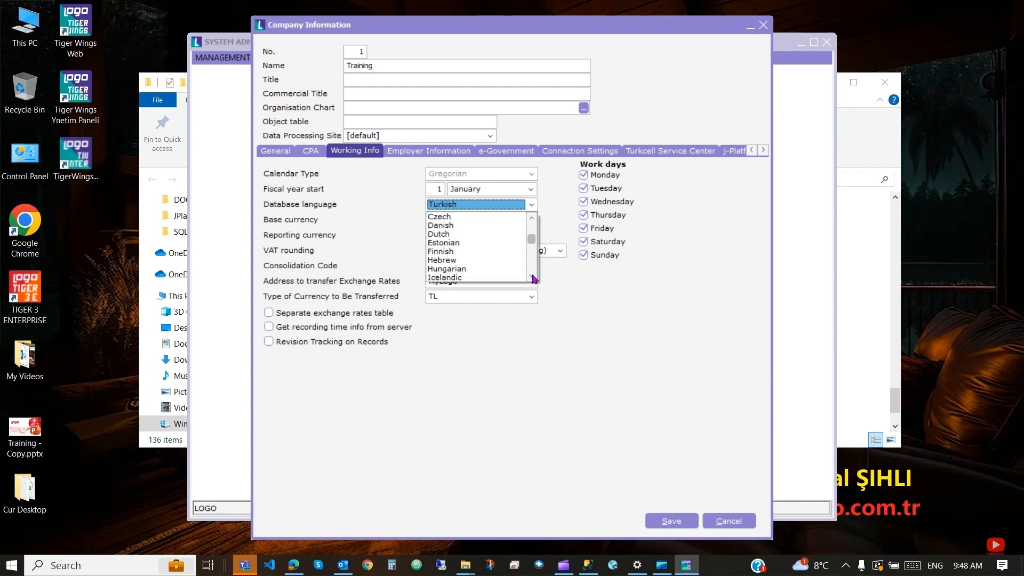
left_click(532, 277)
left_click(532, 276)
left_click(532, 276)
left_click(532, 277)
left_click(532, 276)
left_click(532, 277)
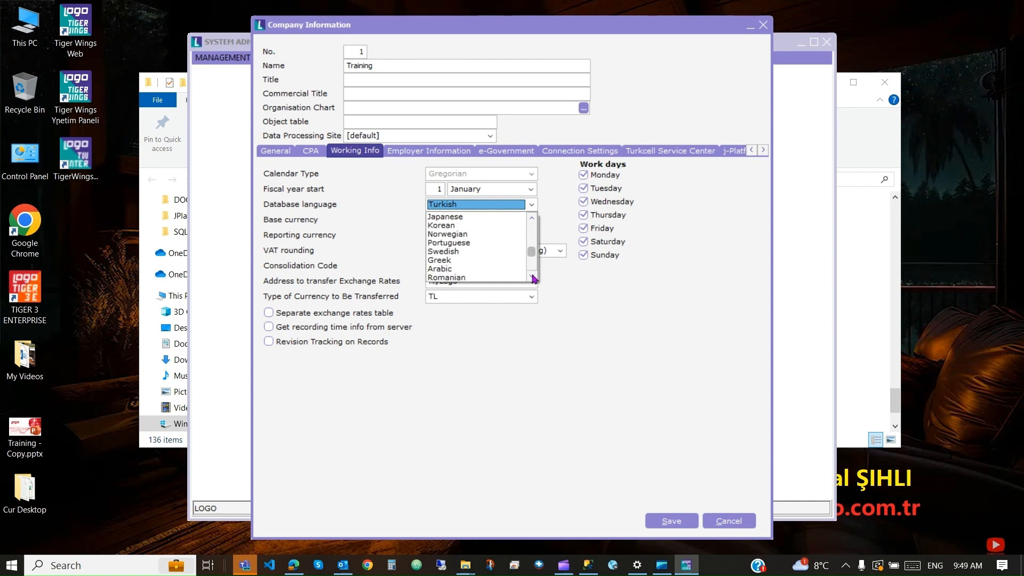
left_click(532, 276)
left_click(459, 260)
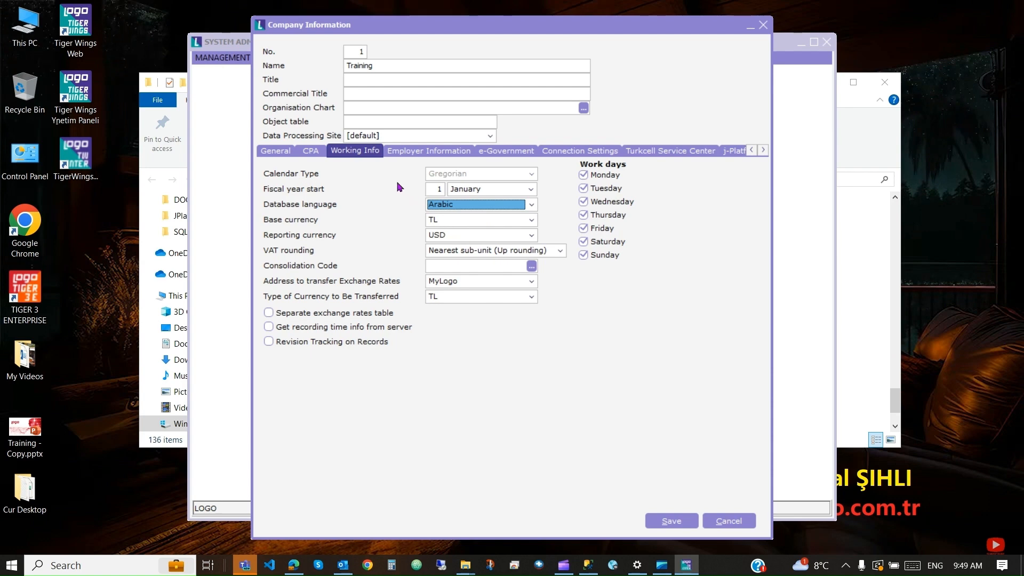
Step: Save the Training company and agree to generate the Standard Chart of Accounts and the standard report designs
left_click(276, 150)
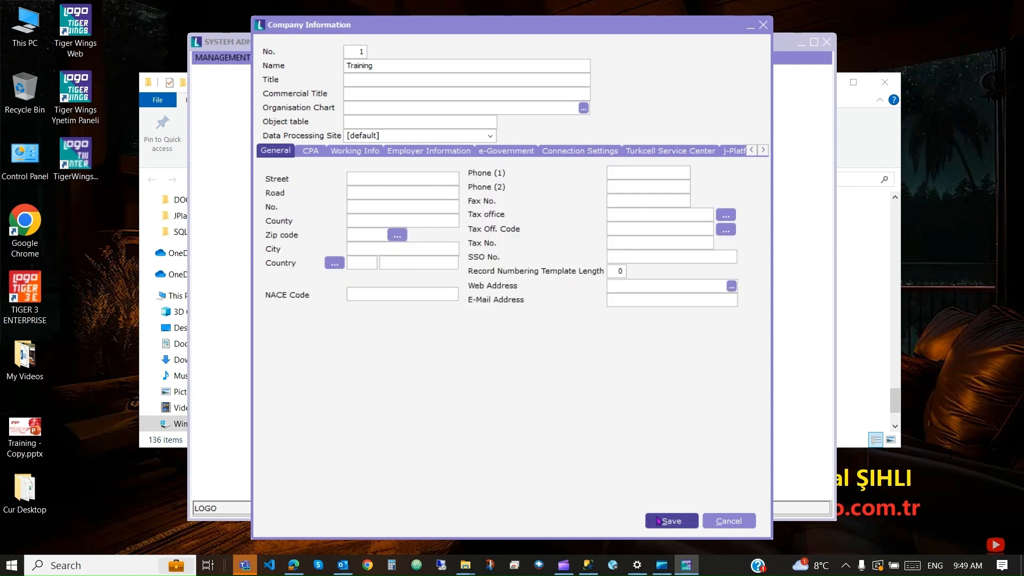
left_click(658, 521)
left_click(480, 310)
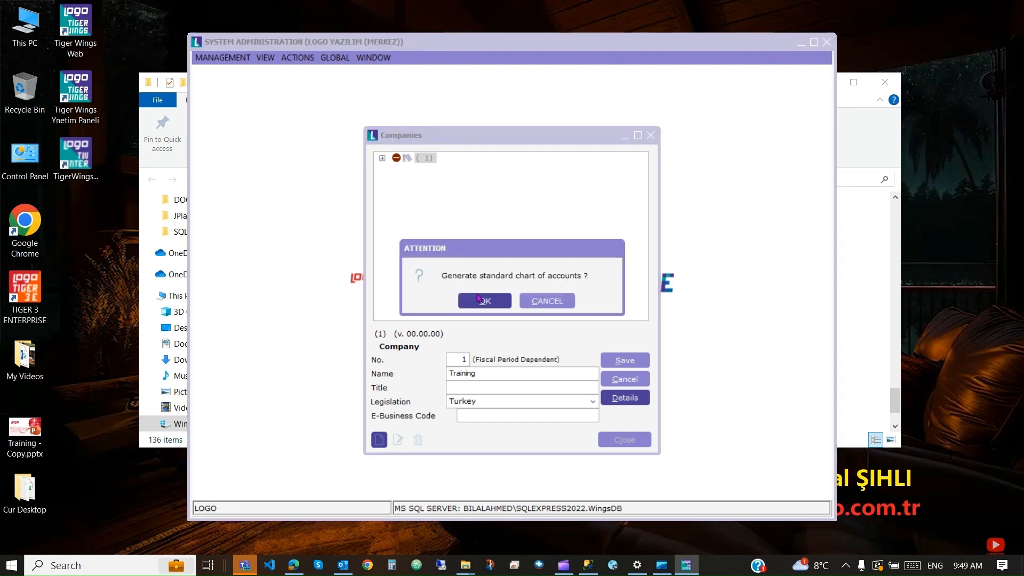
left_click(485, 300)
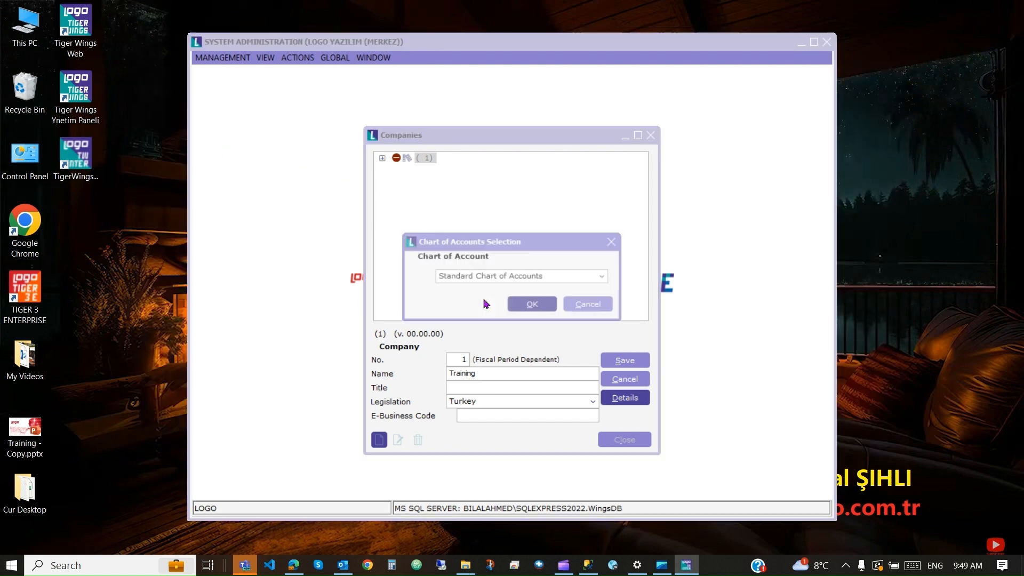
left_click(521, 306)
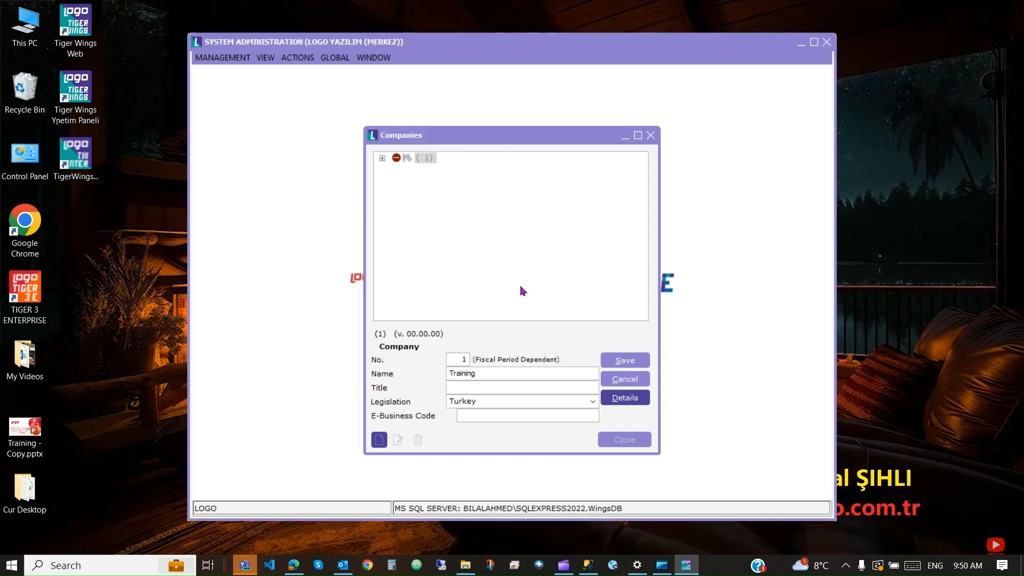
left_click(488, 300)
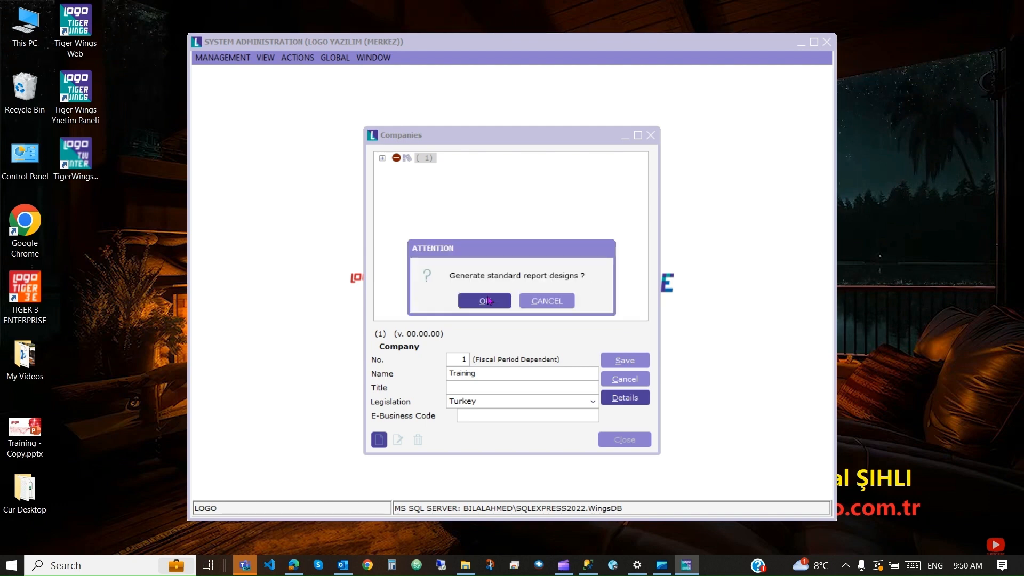
left_click(487, 300)
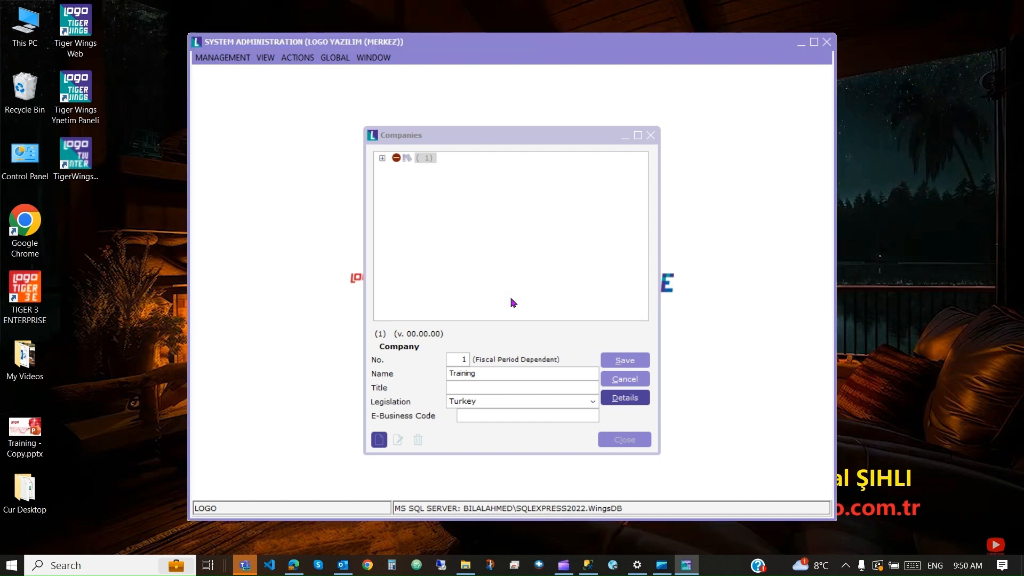
Step: Add a new period 01/01/2024 to 31/12/2024 to the Training company and generate its data files
left_click(383, 158)
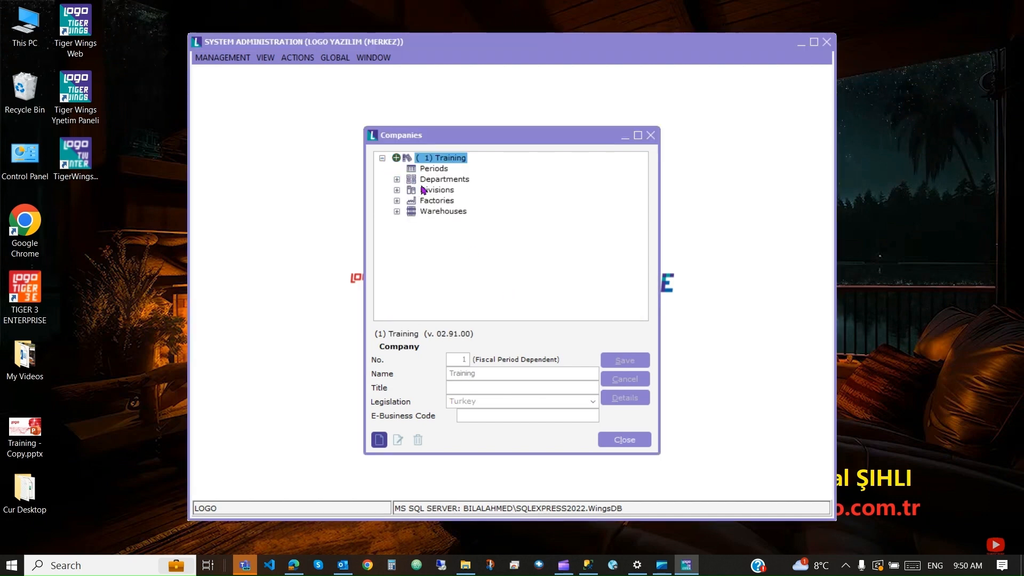
left_click(425, 169)
right_click(432, 170)
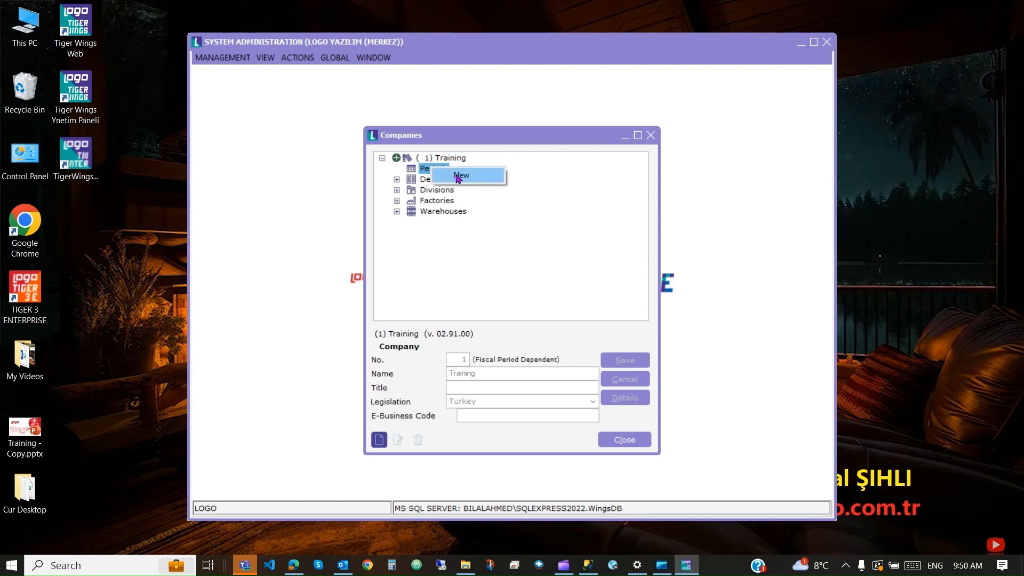
left_click(455, 177)
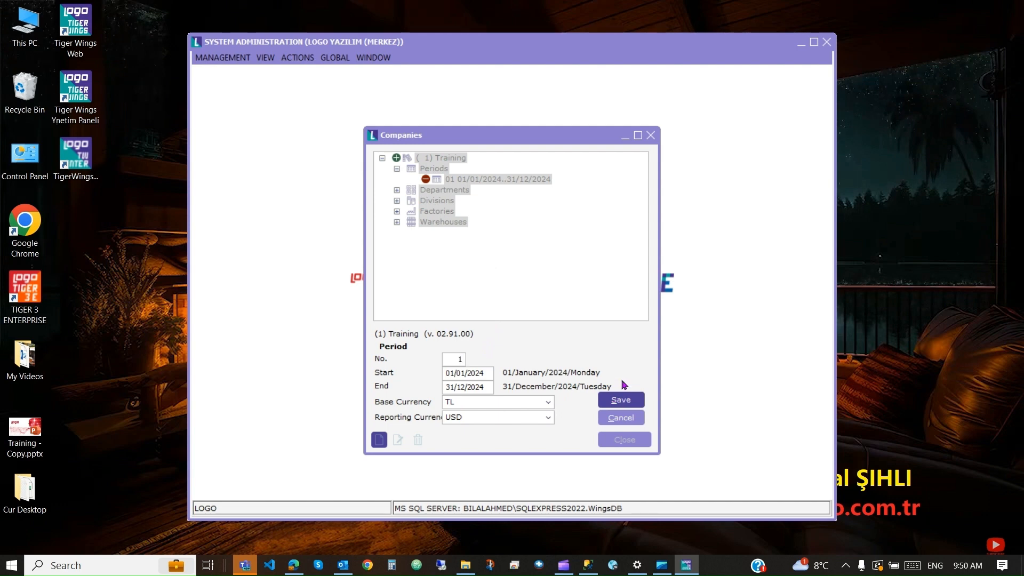
left_click_drag(487, 372, 438, 386)
left_click(620, 400)
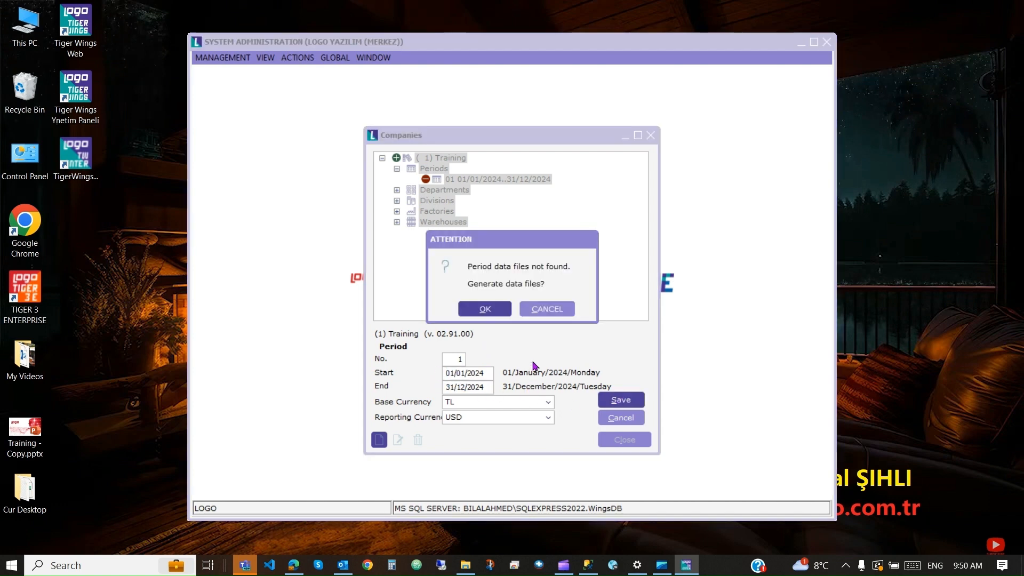
left_click(485, 310)
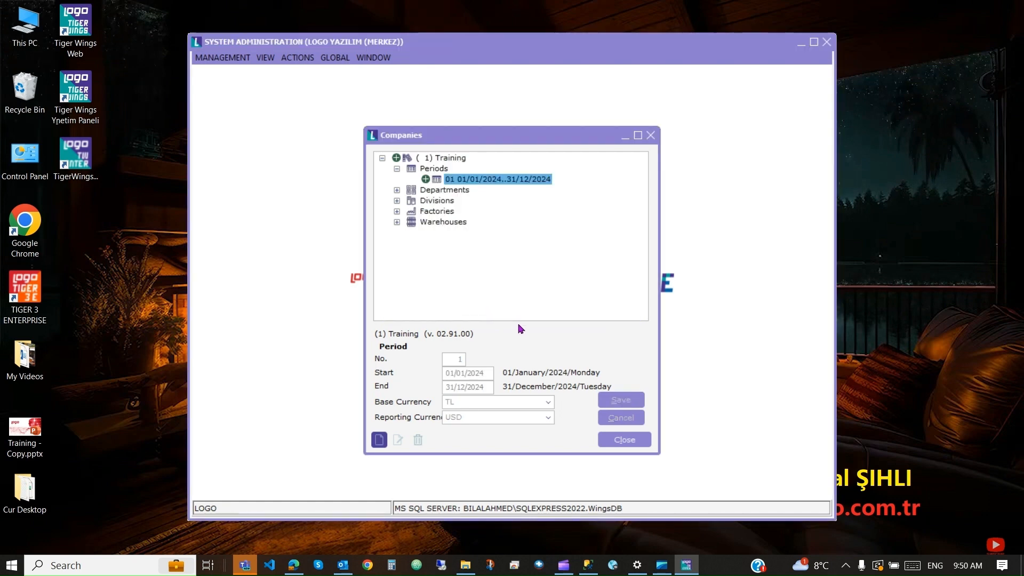
Step: Mark the 2024 period as the Training company's current period and close the Companies window
right_click(471, 182)
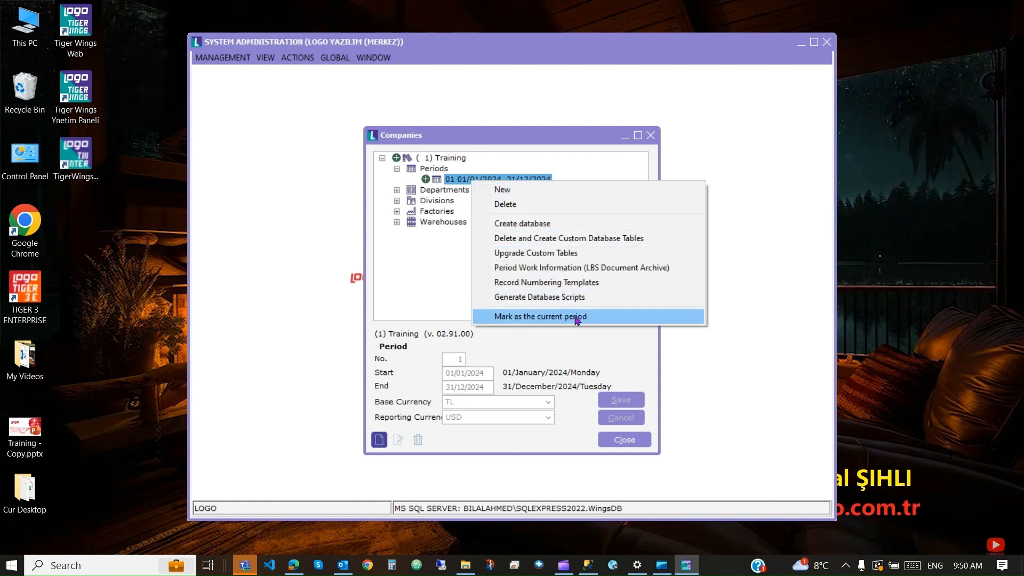
left_click(617, 319)
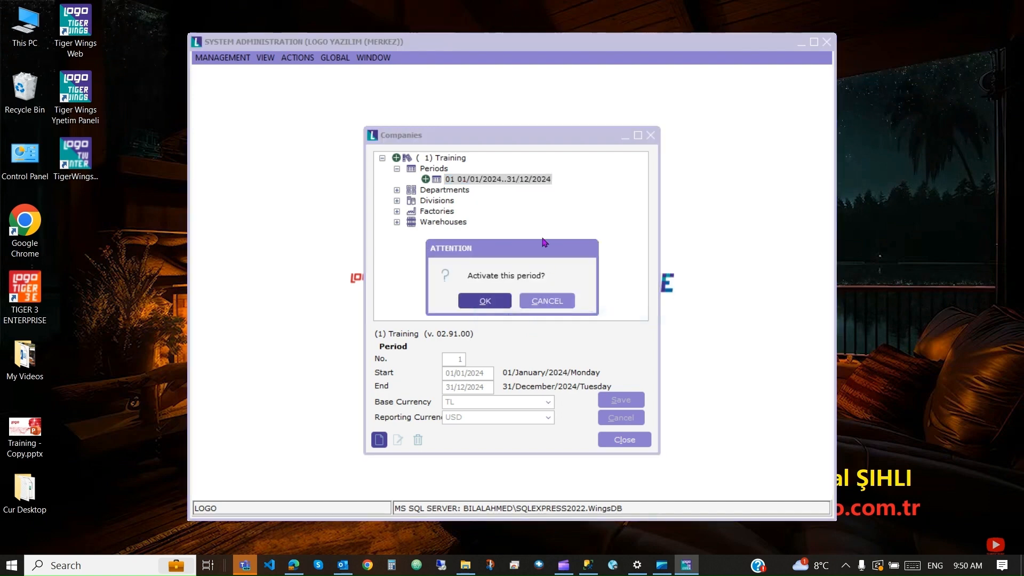
left_click(495, 302)
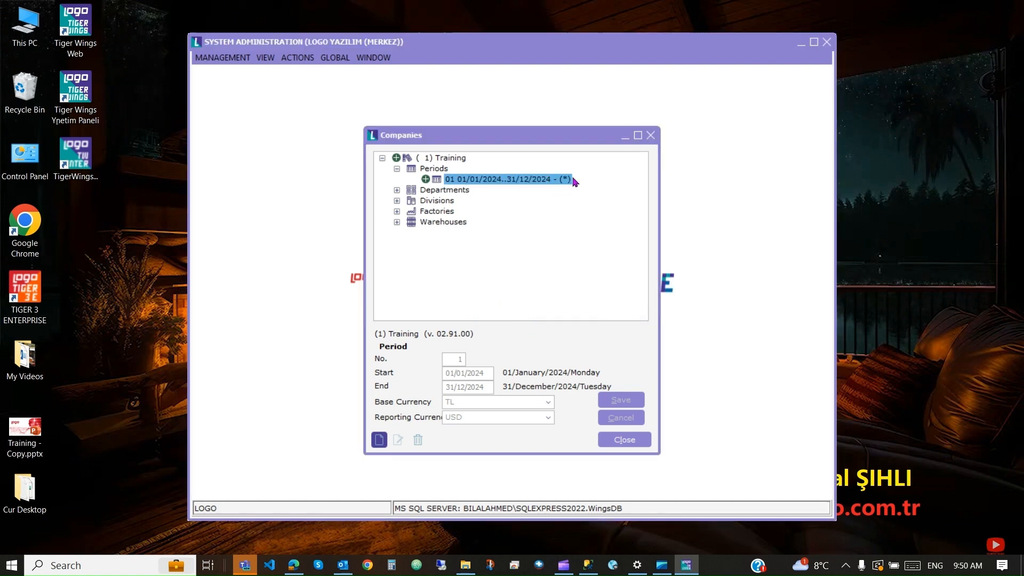
left_click(621, 438)
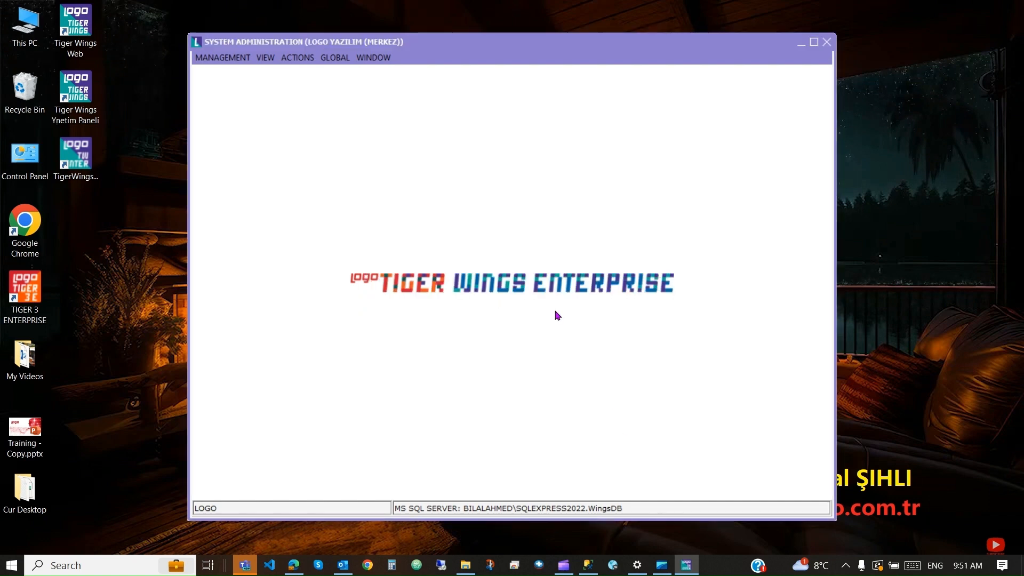
Step: Generate the standard record numbering templates for all firms and confirm the generation
left_click(225, 58)
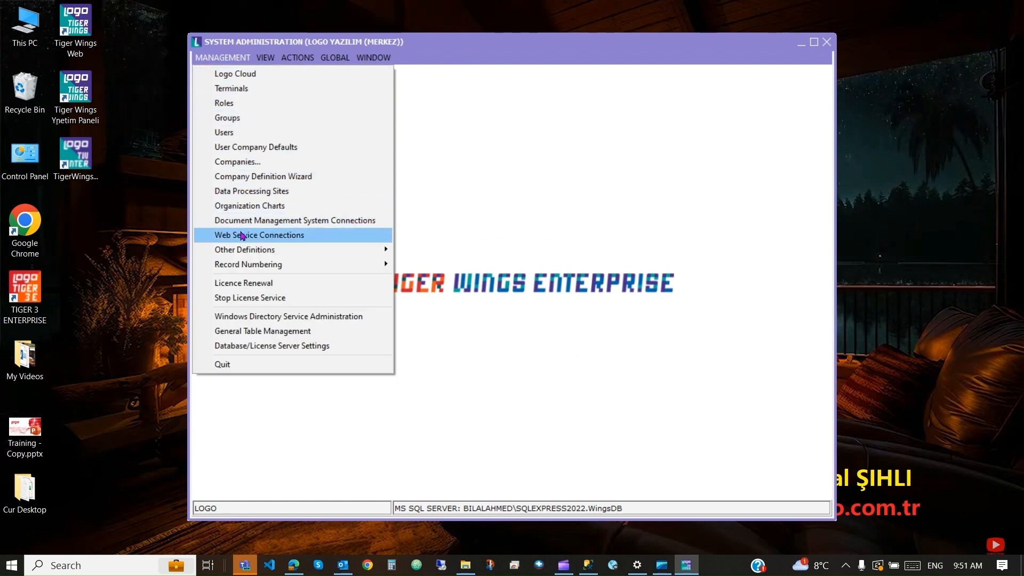
mouse_move(249, 254)
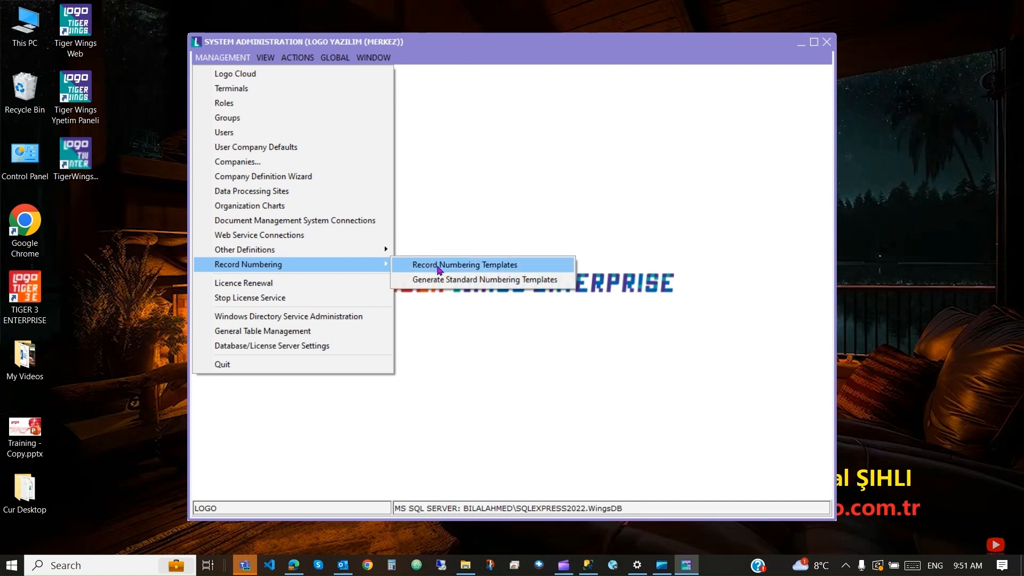
left_click(448, 281)
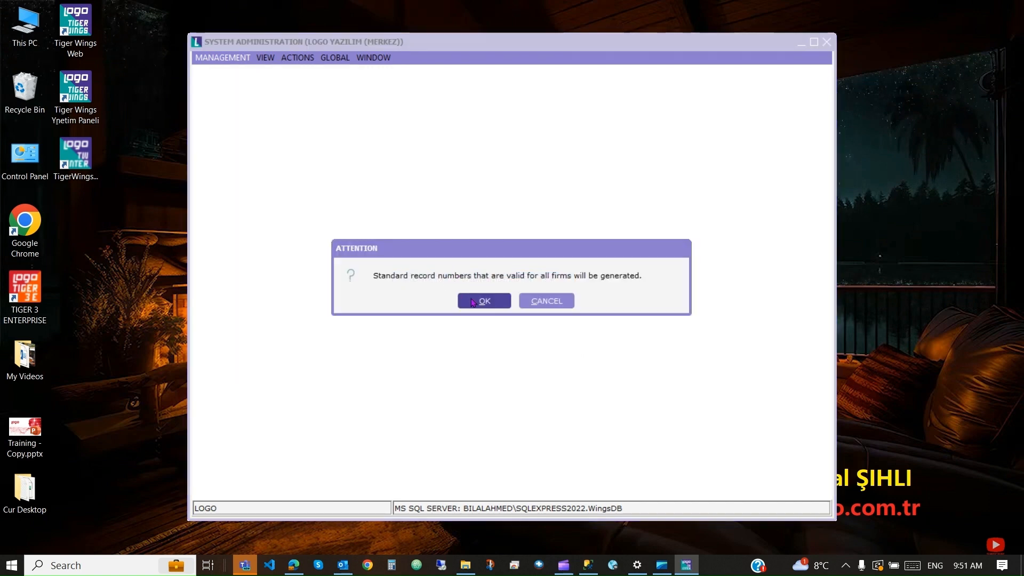
left_click(472, 302)
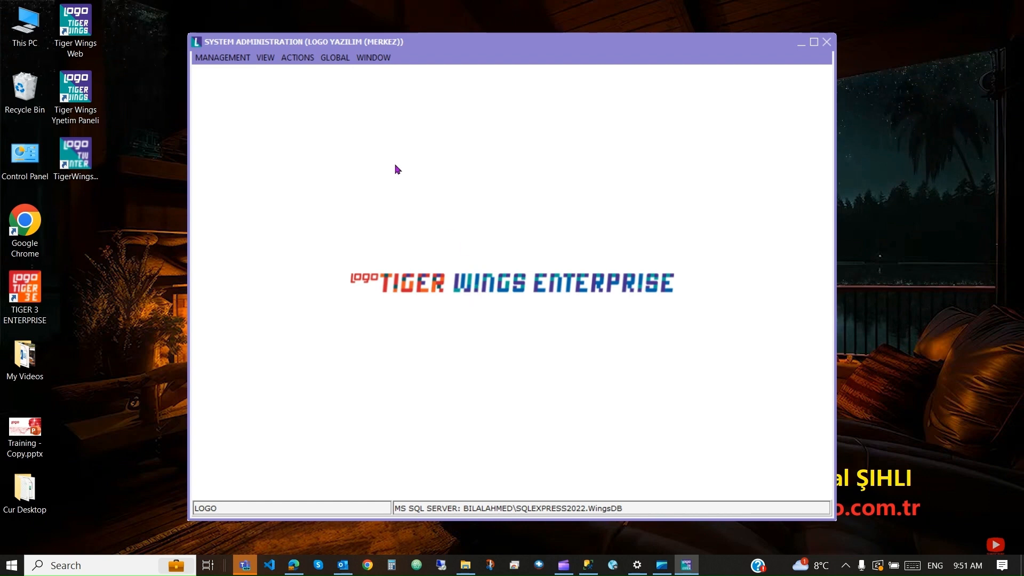
Step: Edit the LOGO user, assign it to company 1 - Training and clear its password
left_click(219, 58)
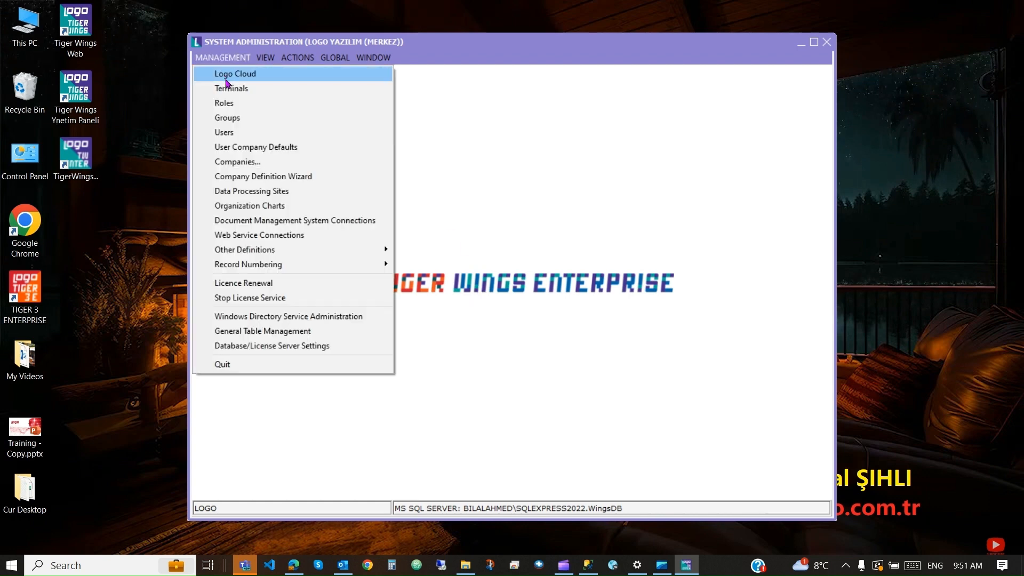
left_click(246, 134)
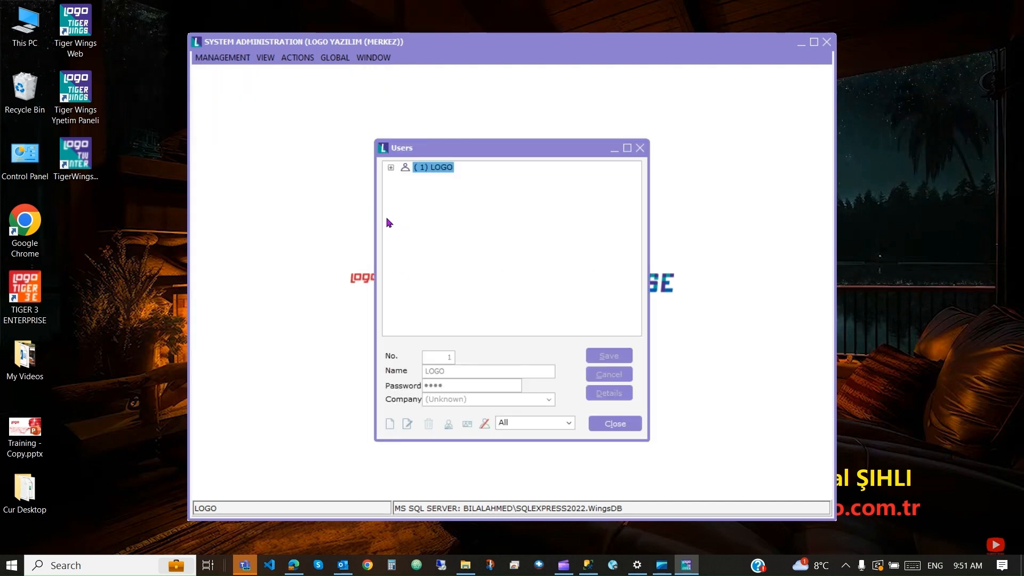
left_click(407, 423)
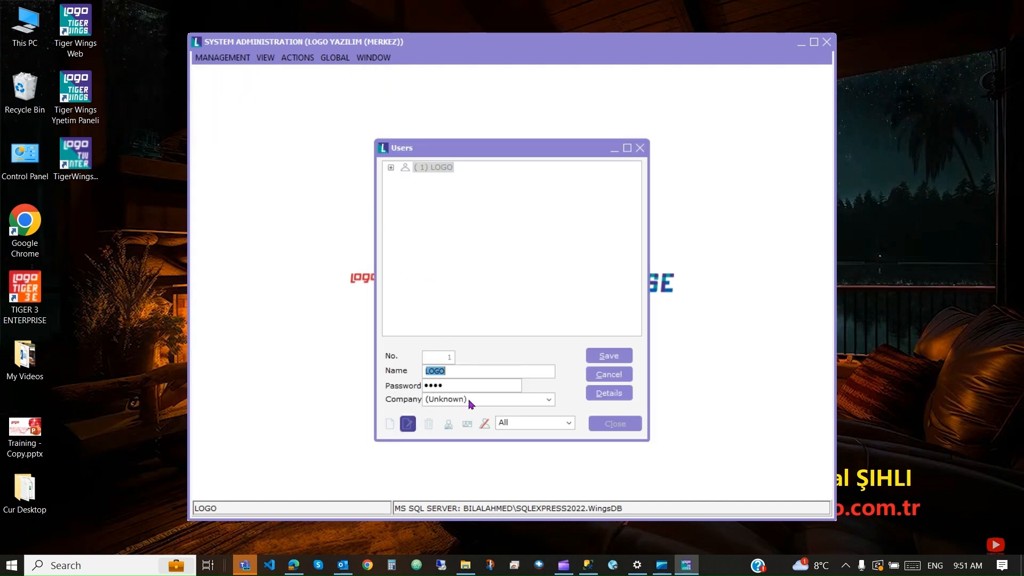
left_click(469, 401)
left_click(455, 411)
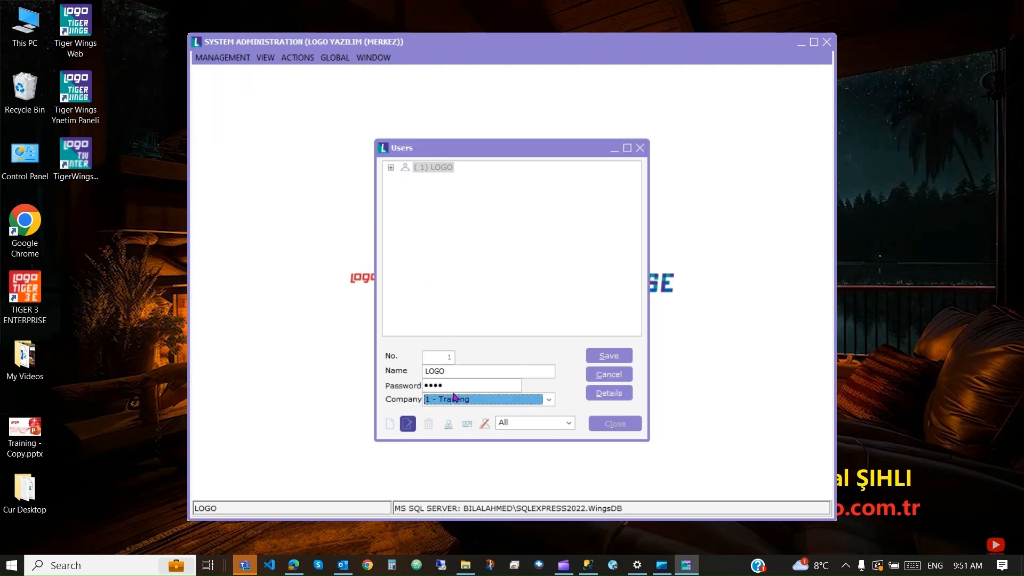
left_click_drag(453, 385, 428, 383)
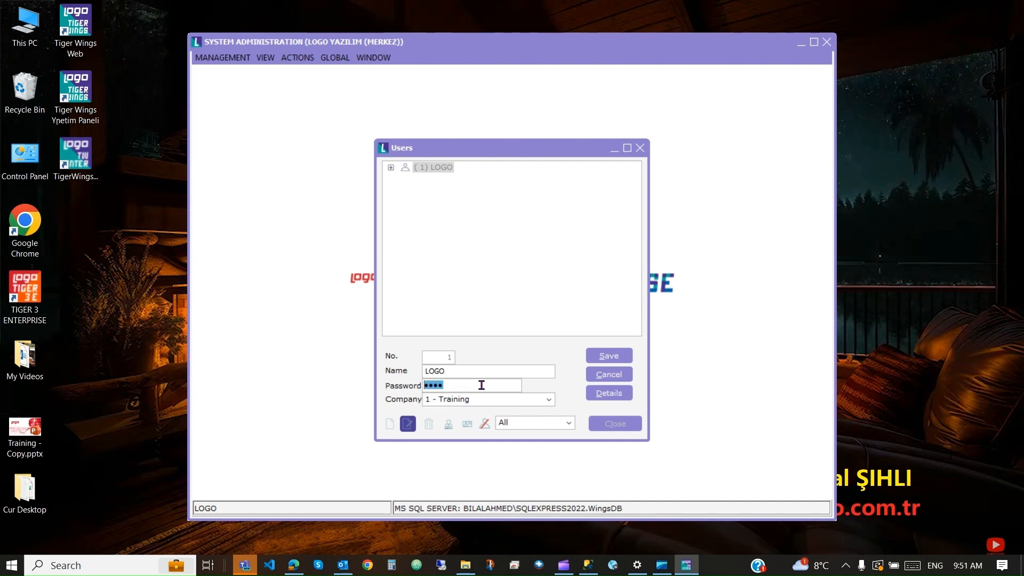
key("BackSpace")
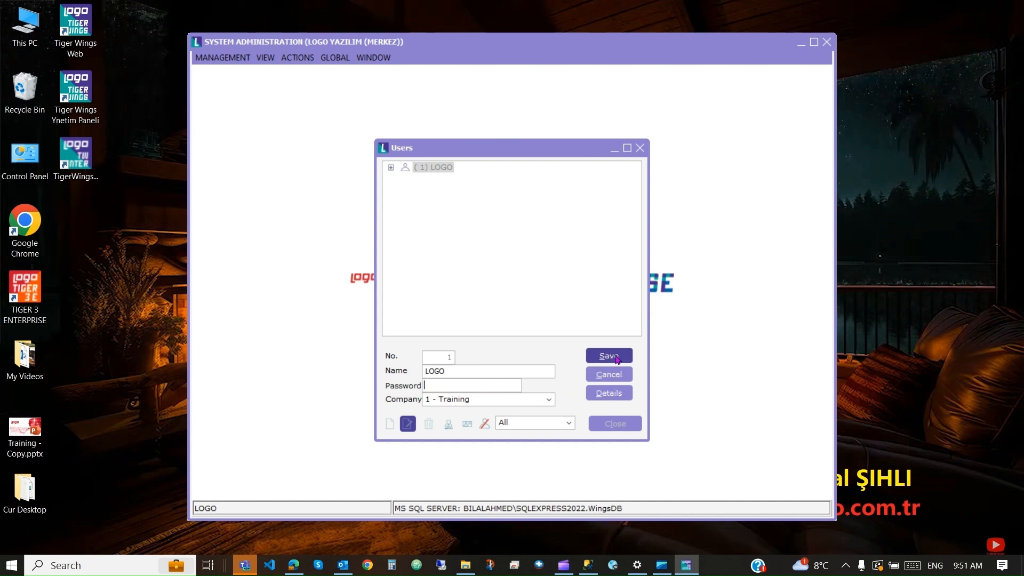
Step: In the LOGO user's details, set the language to English and both name and surname to LOGO, then save the user and close Users
left_click(609, 394)
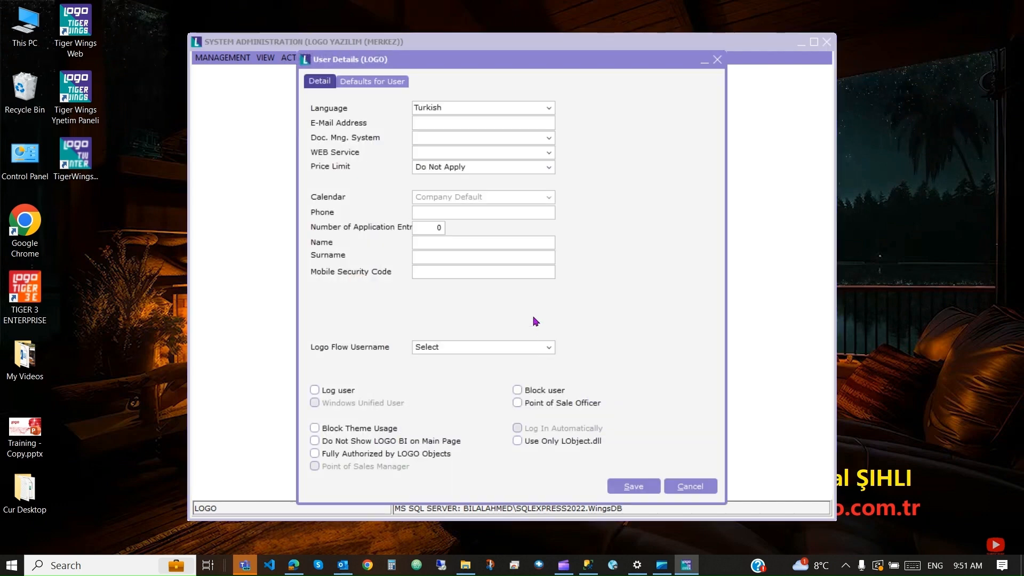
left_click(457, 110)
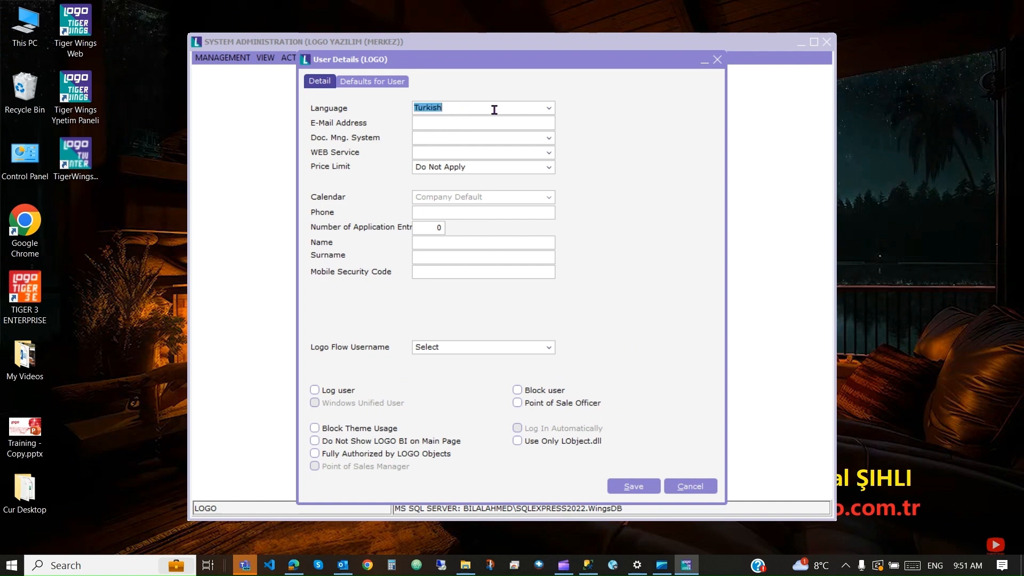
left_click(549, 108)
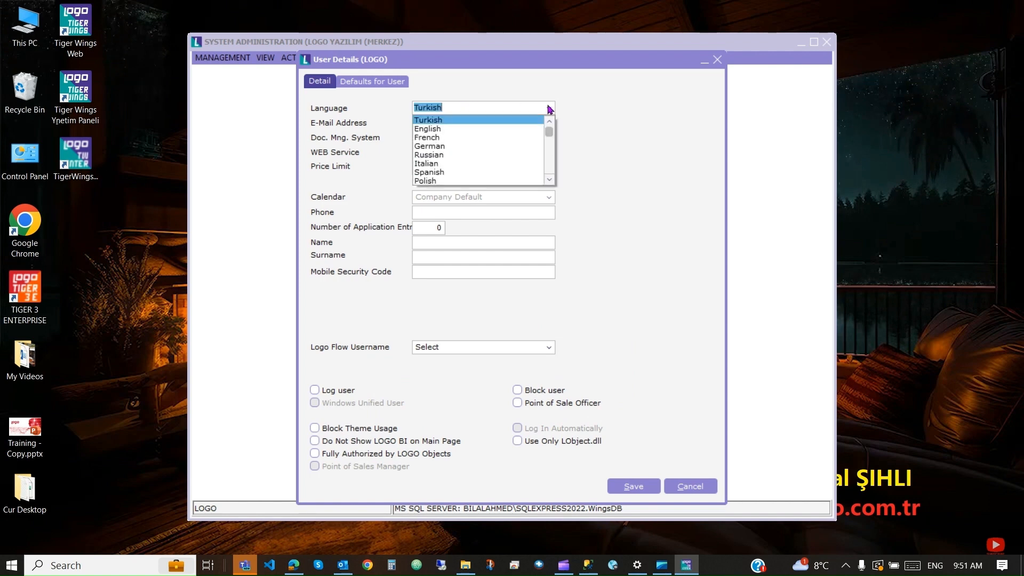
left_click(454, 131)
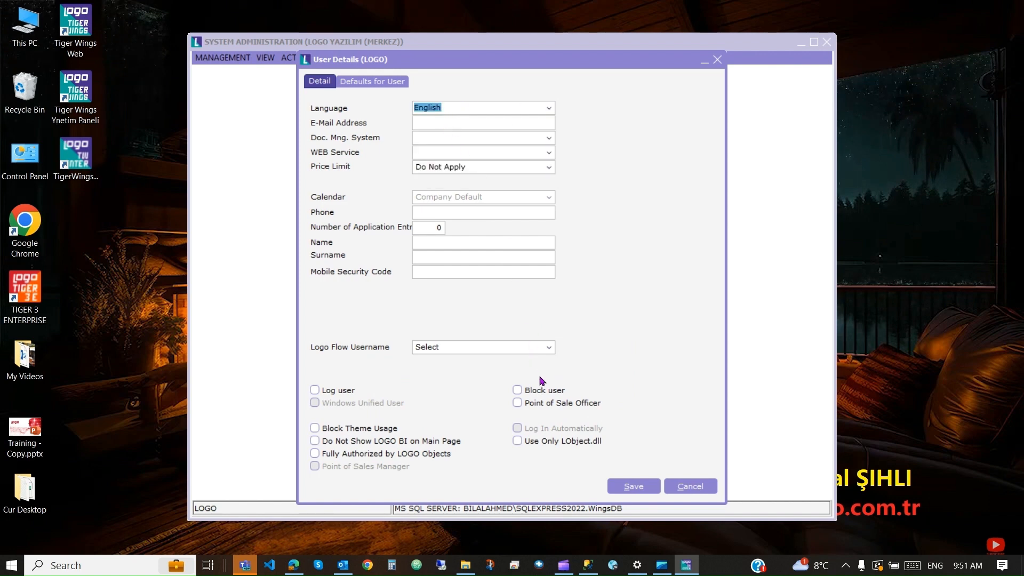
left_click(424, 243)
type("LOGO")
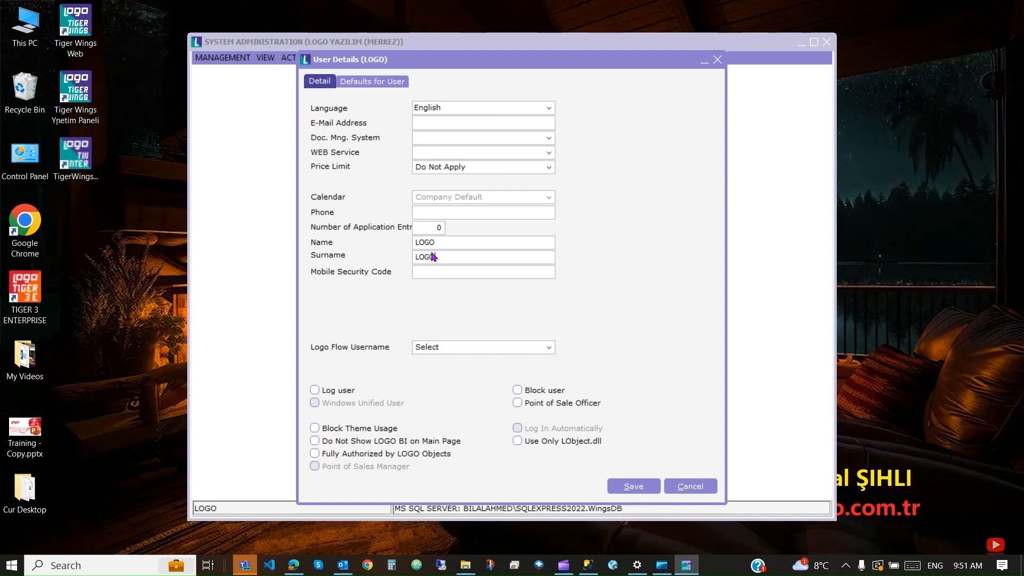
left_click(621, 481)
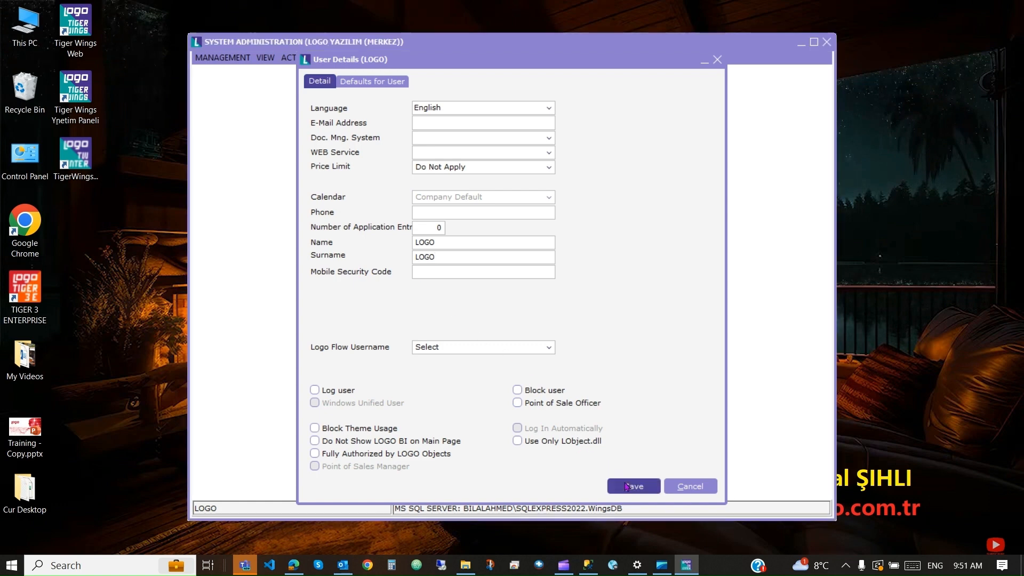
left_click(603, 359)
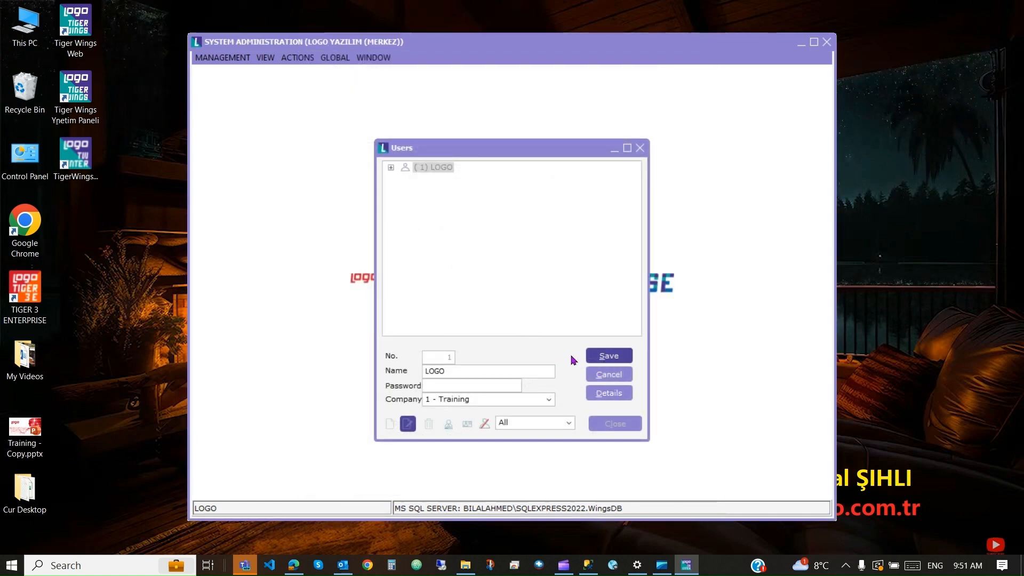
left_click(615, 424)
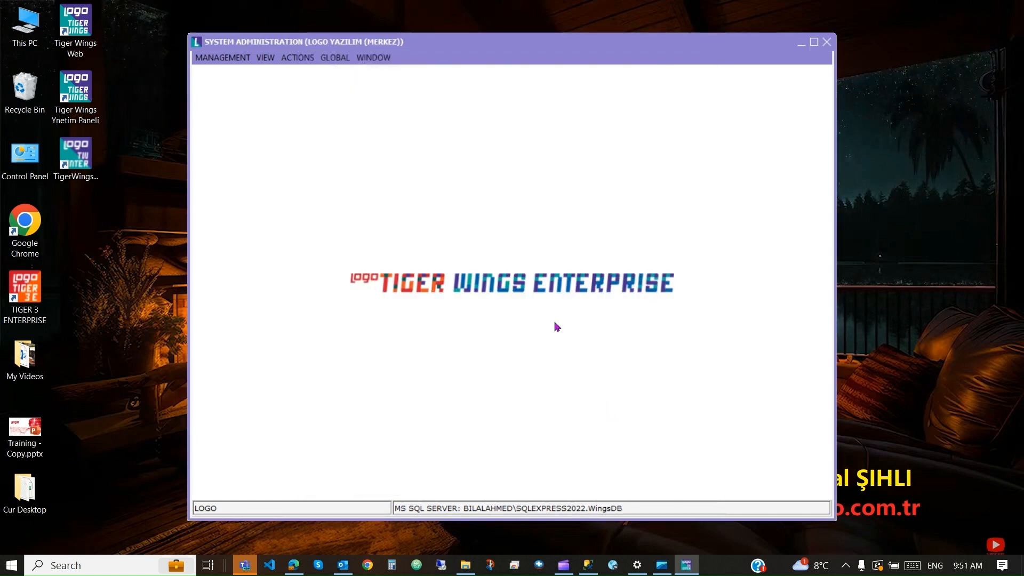
Step: Close System Administration and run TigerWingsEnterprise.exe as administrator from the shortcut's file location
key("alt+F4")
right_click(85, 161)
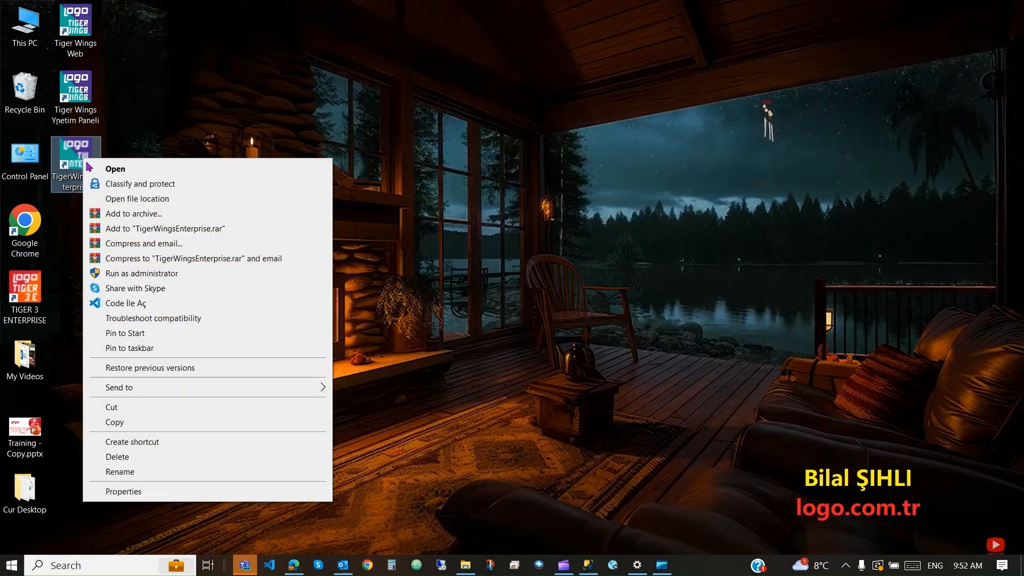
left_click(133, 199)
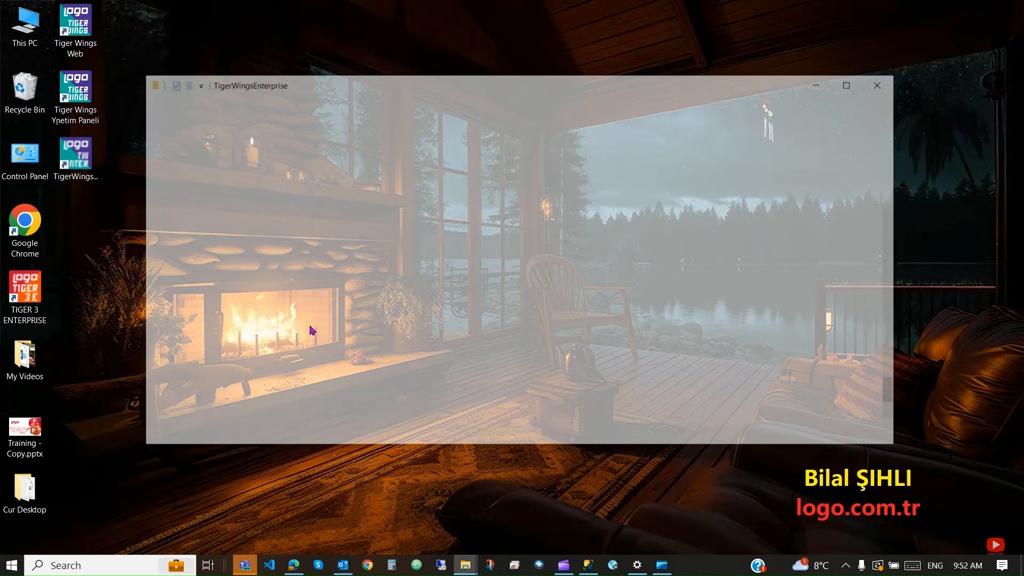
scroll(339, 373, "down", 2)
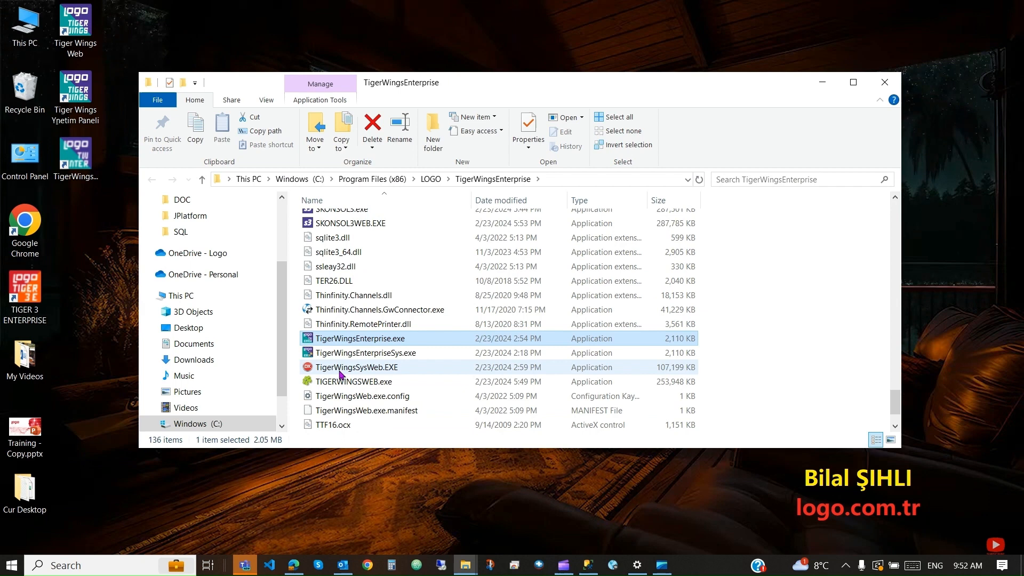
right_click(358, 340)
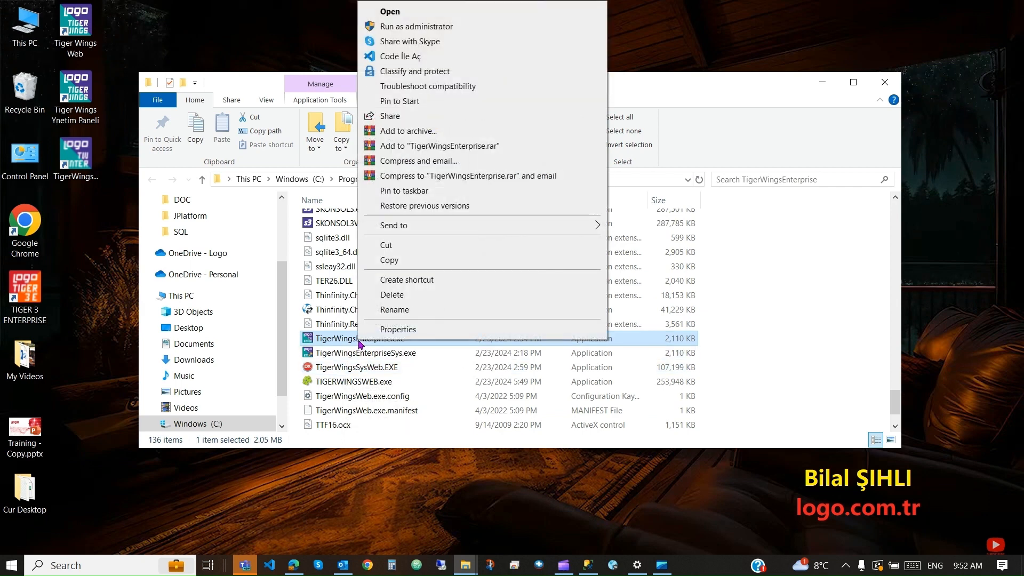
left_click(407, 28)
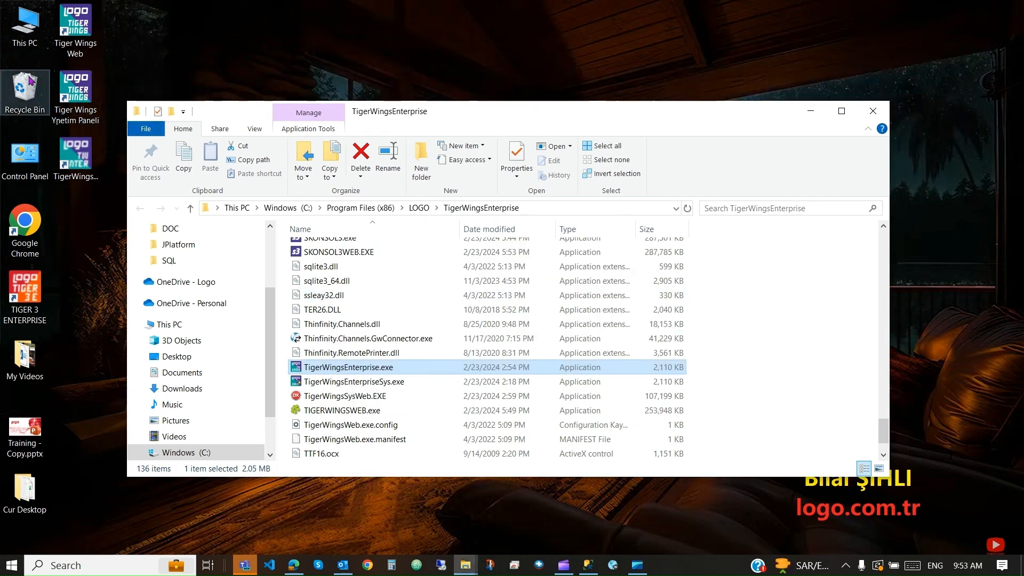
Step: Open the Data Execution Prevention settings in the Performance Options of Windows' advanced system settings
right_click(26, 32)
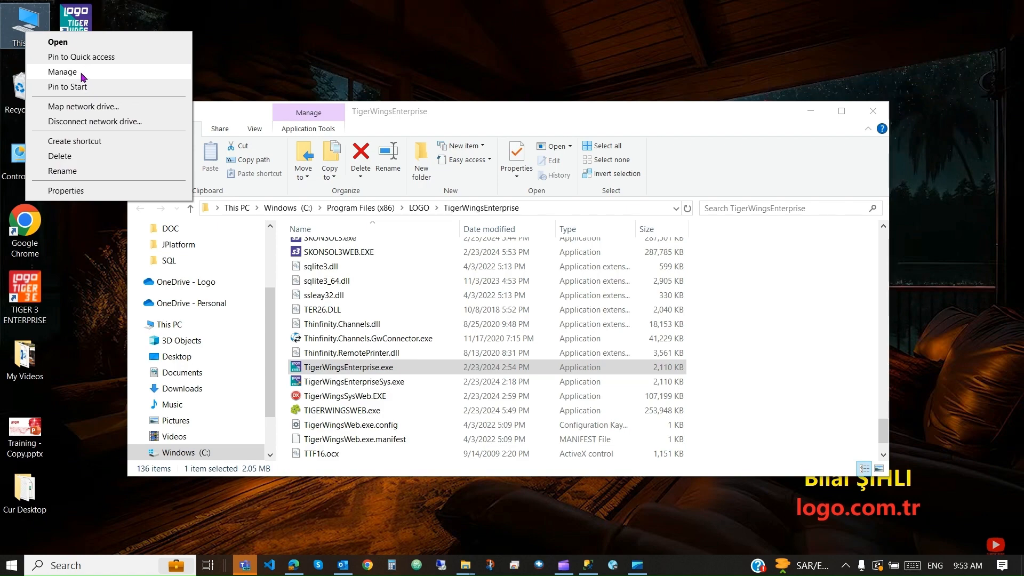
left_click(80, 192)
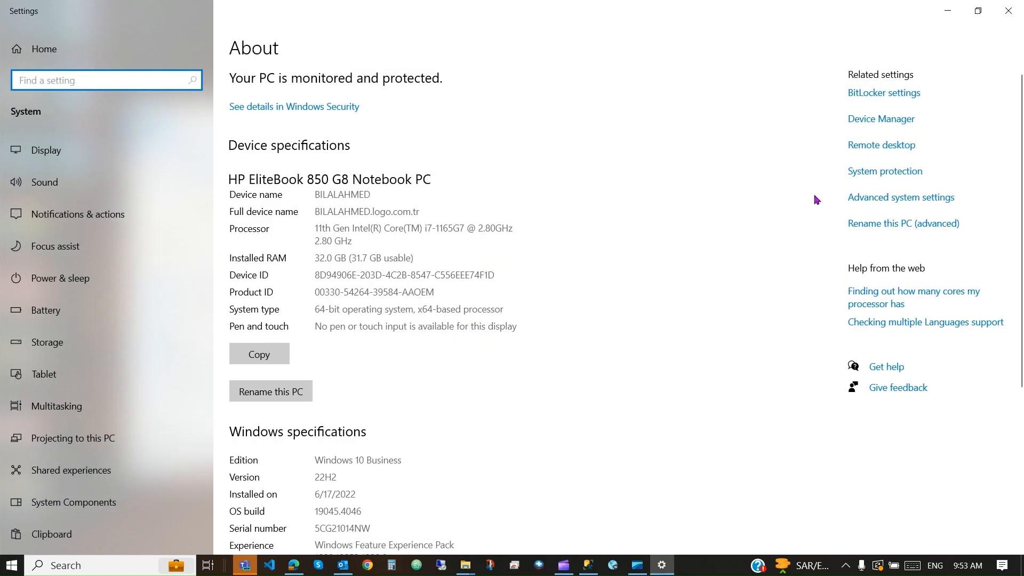
left_click(925, 200)
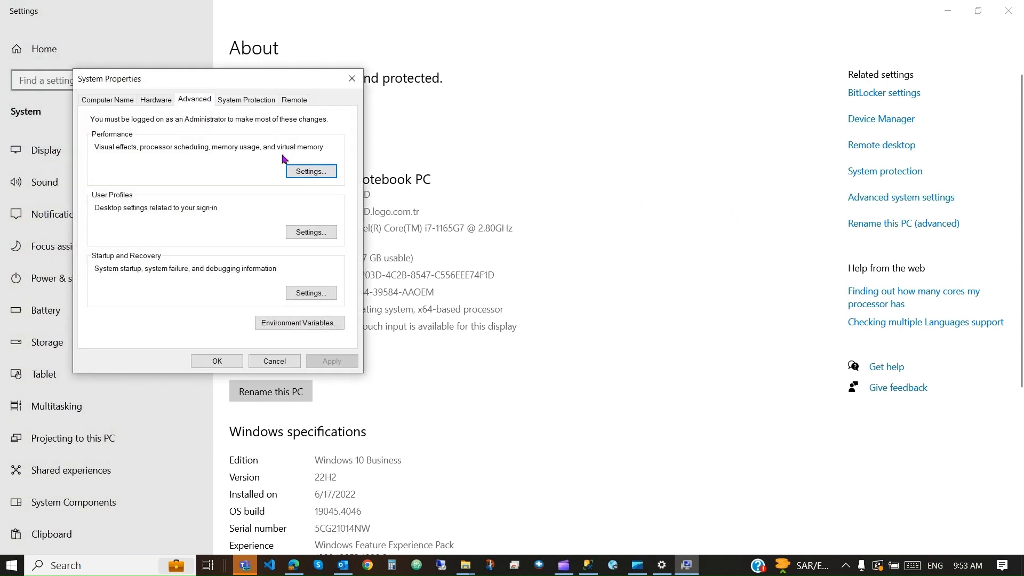
left_click(302, 170)
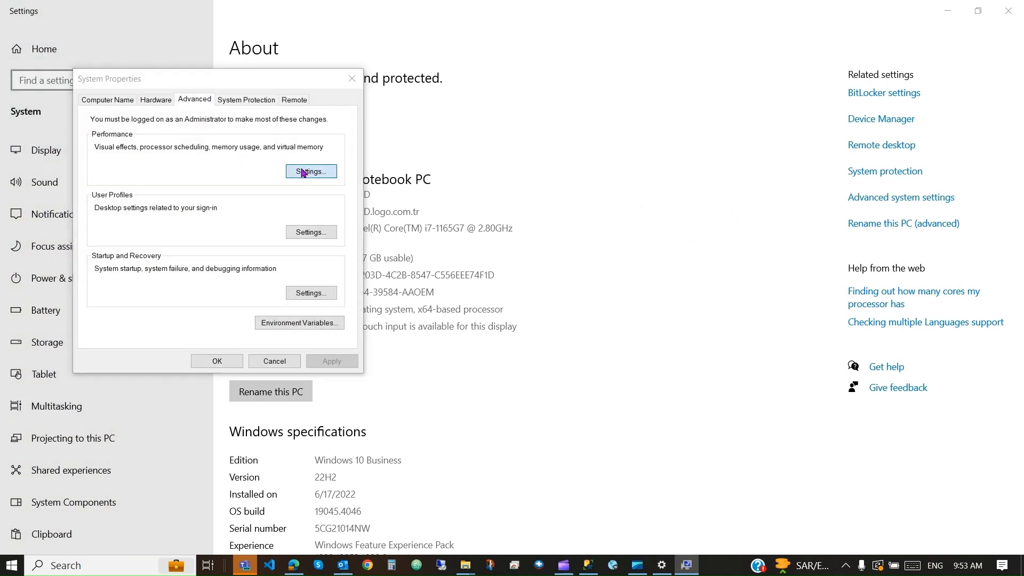
left_click(215, 152)
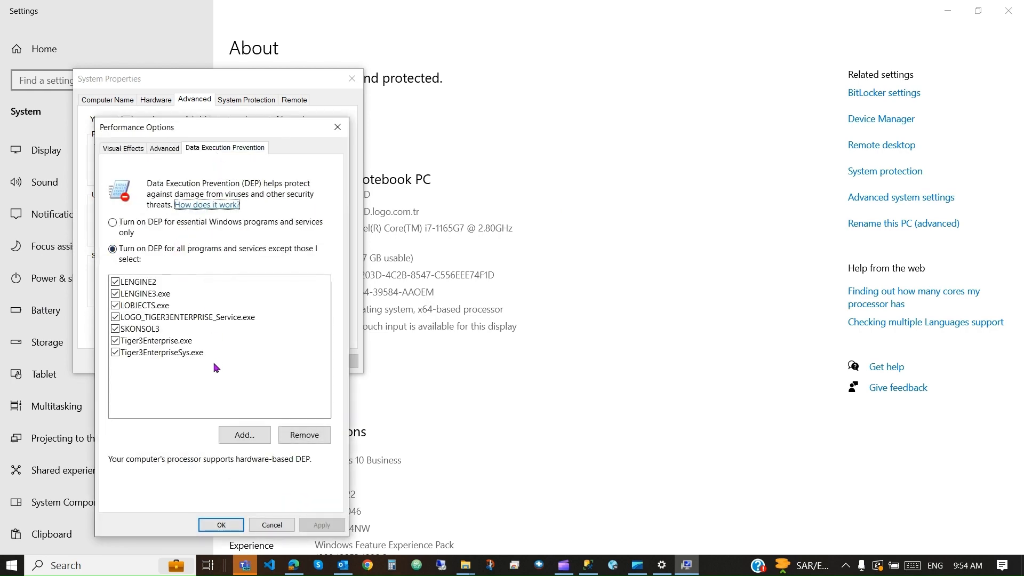
Step: Add TigerWingsEnterprise.exe from the LOGO\TigerWingsEnterprise folder to the Data Execution Prevention exceptions
left_click(243, 434)
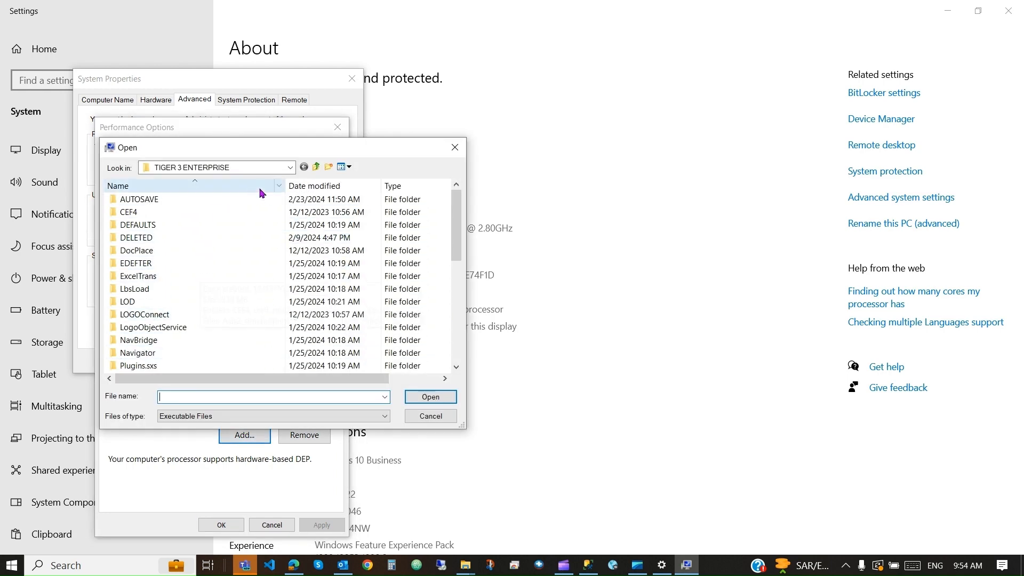
left_click(316, 168)
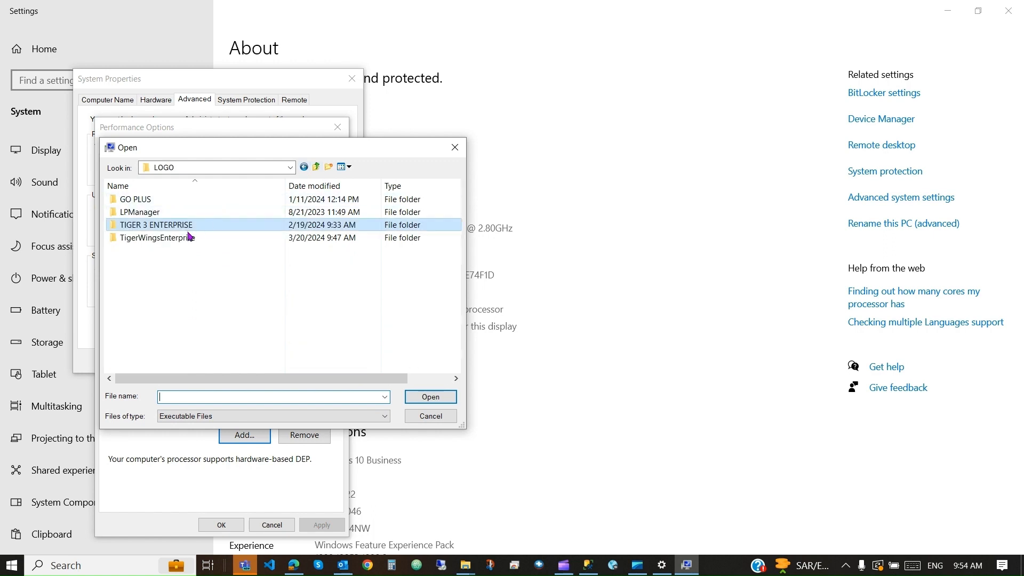
left_click(168, 243)
double_click(169, 242)
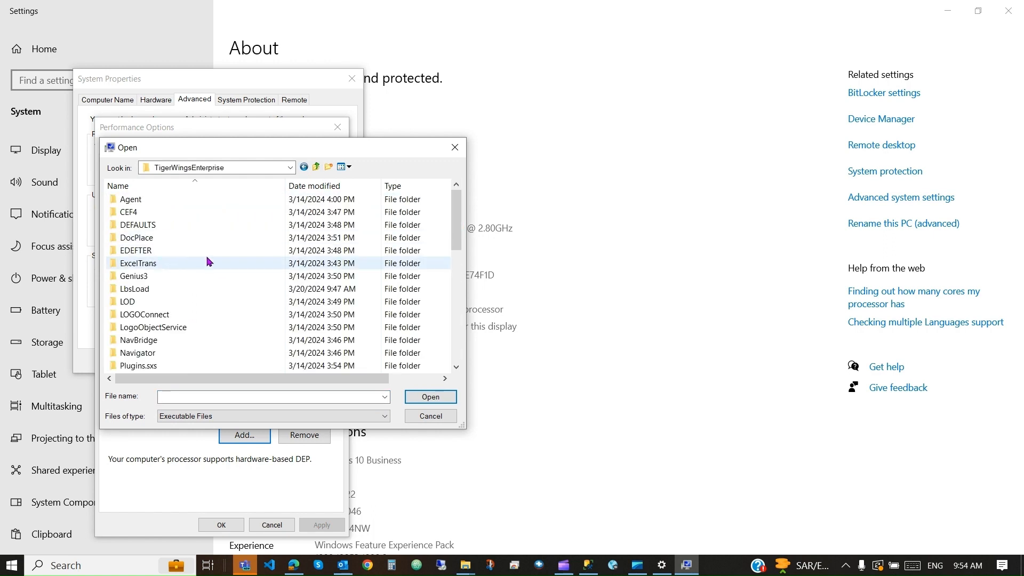
scroll(217, 257, "down", 6)
scroll(220, 260, "down", 1)
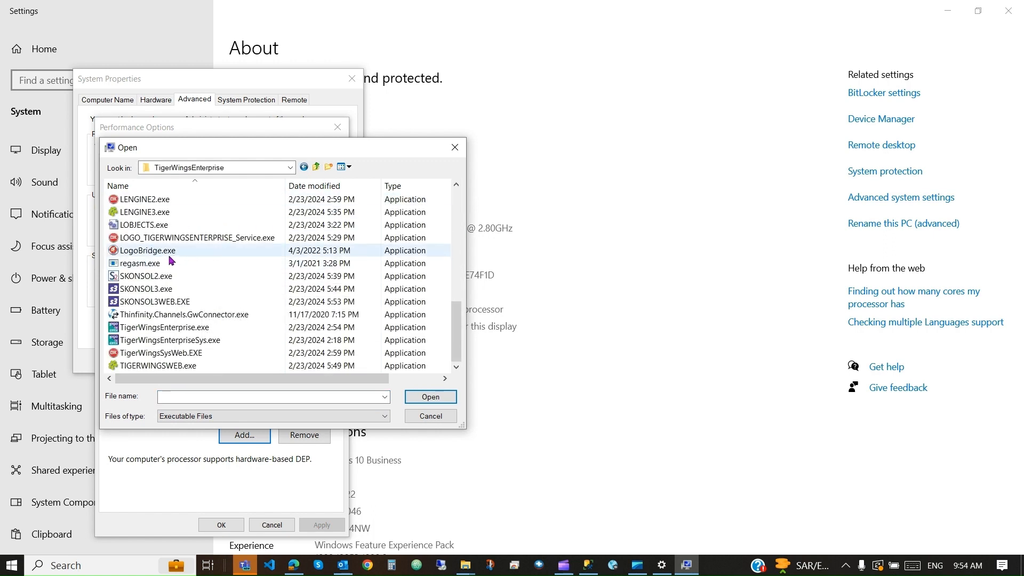
double_click(149, 327)
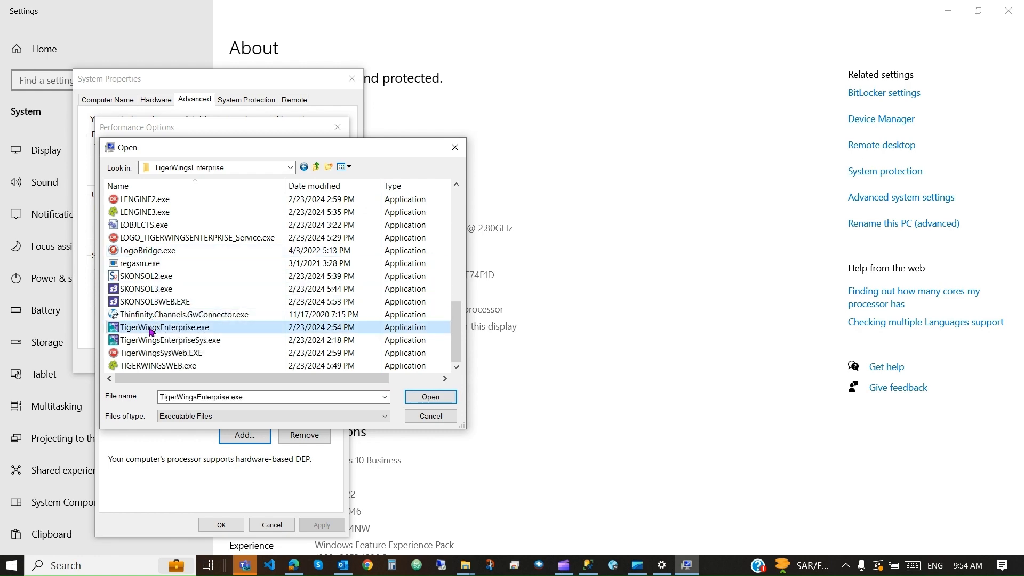
Step: Add TigerWingsEnterpriseSys.exe from the same folder to the Data Execution Prevention exceptions
left_click(244, 437)
scroll(233, 357, "down", 8)
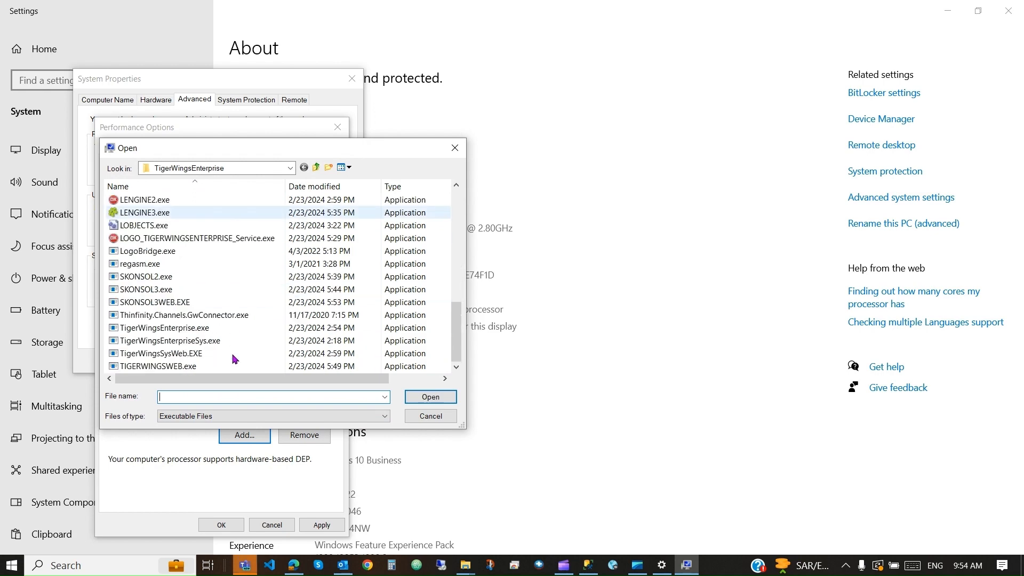
double_click(159, 340)
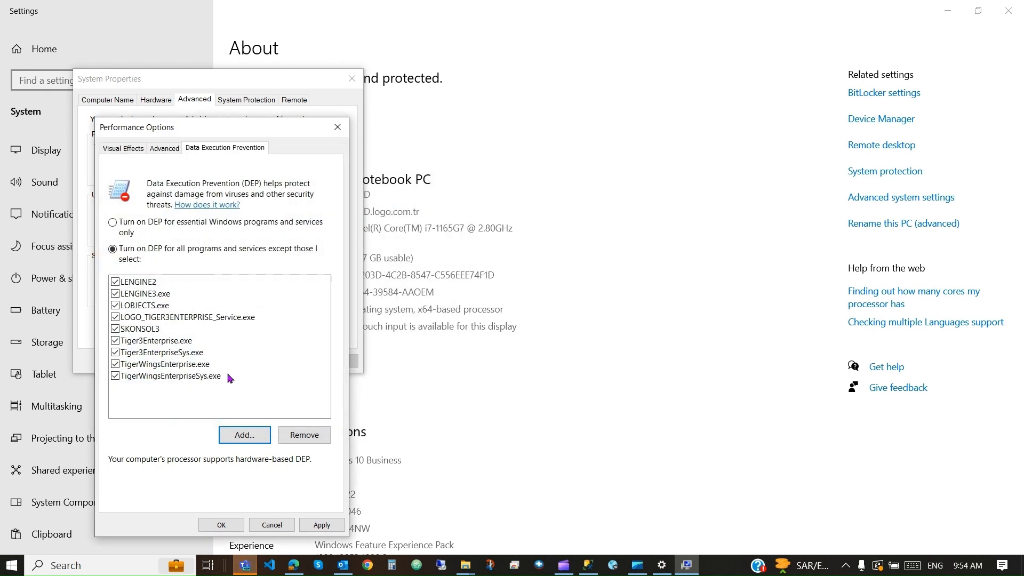
Step: Add LENGINE2.exe and LENGINE3.exe from the TigerWingsEnterprise folder to the Data Execution Prevention exceptions
left_click(240, 434)
scroll(247, 330, "down", 5)
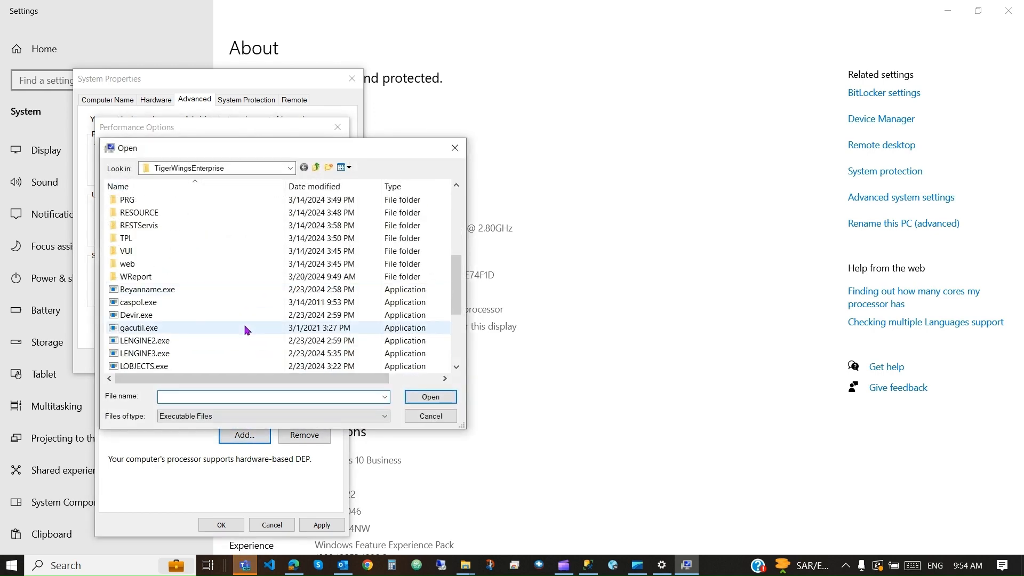
scroll(247, 329, "down", 3)
double_click(150, 230)
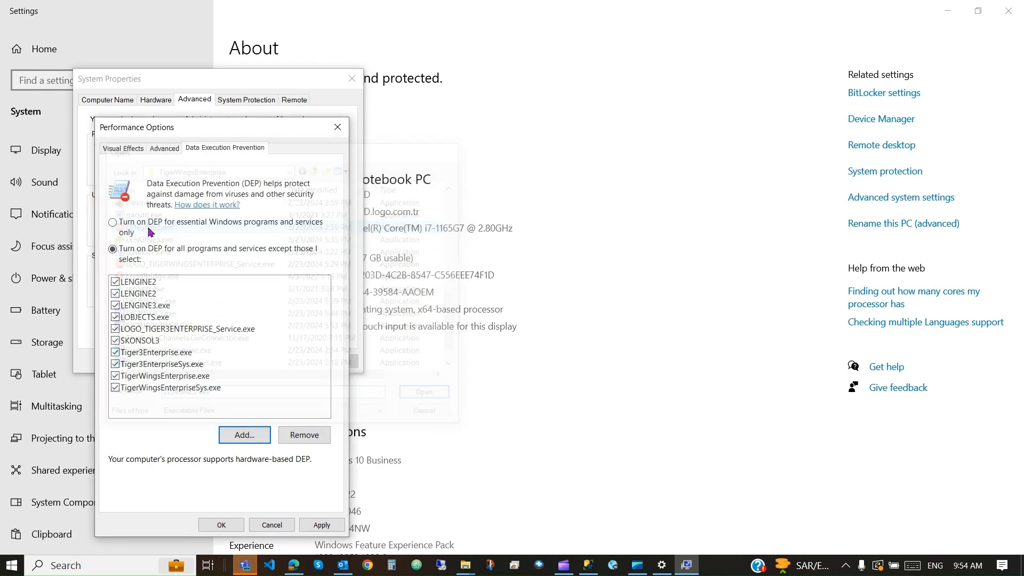
left_click(243, 434)
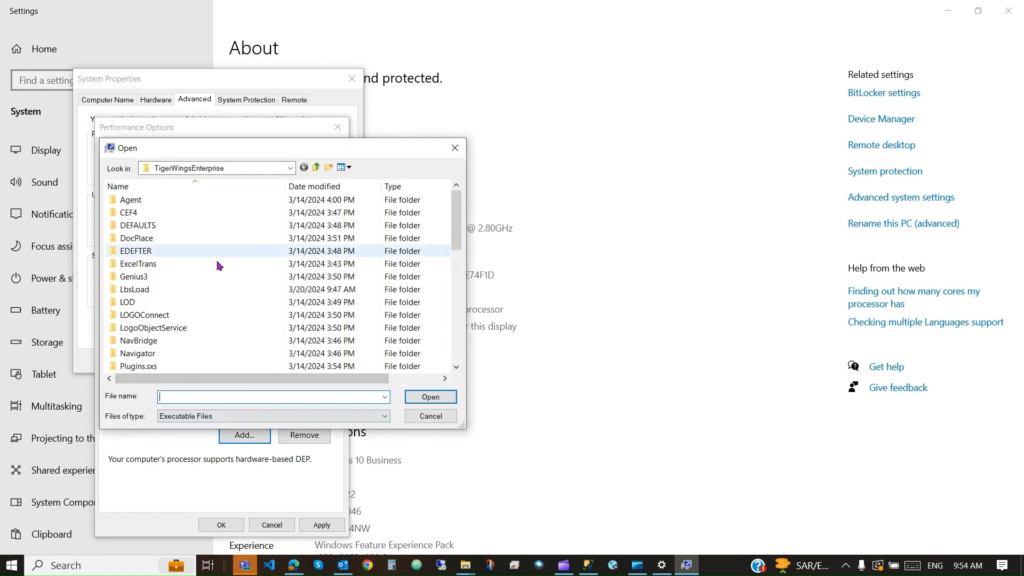
scroll(220, 265, "down", 8)
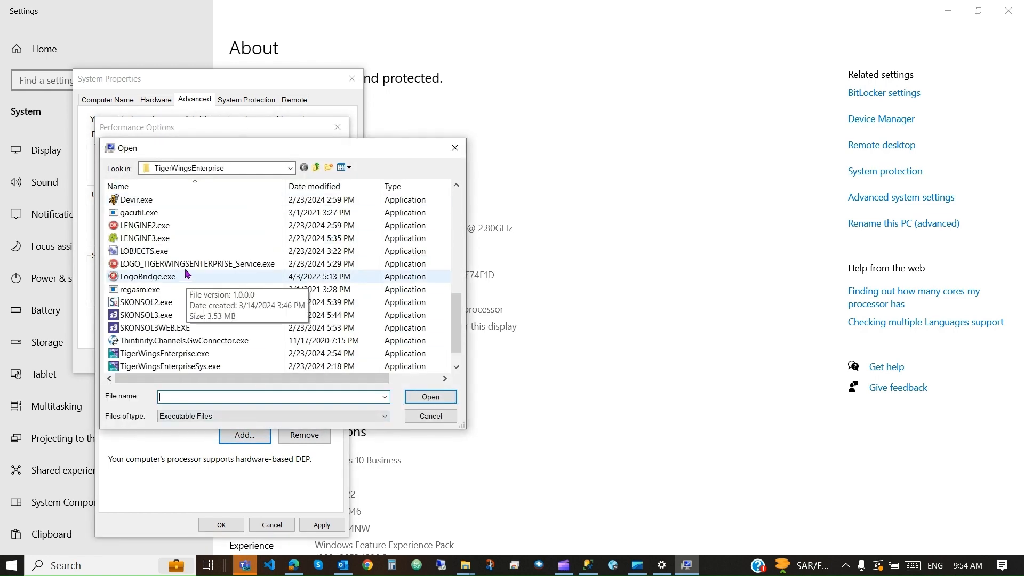
double_click(151, 238)
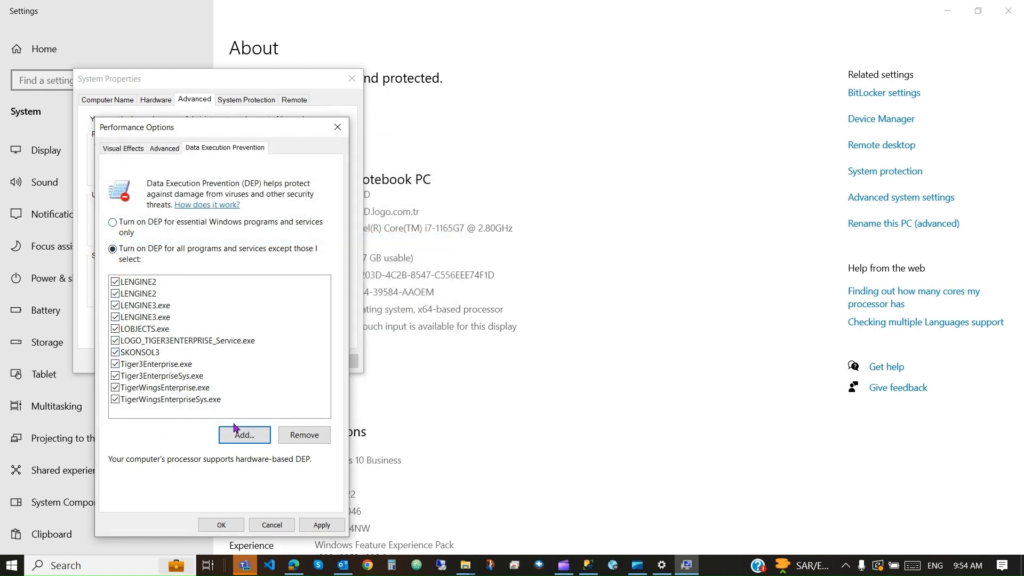
Step: Add LOBJECTS.exe and LOGO_TIGERWINGSENTERPRISE_Service.exe from the TigerWingsEnterprise folder to the Data Execution Prevention exceptions
left_click(235, 429)
scroll(226, 307, "down", 5)
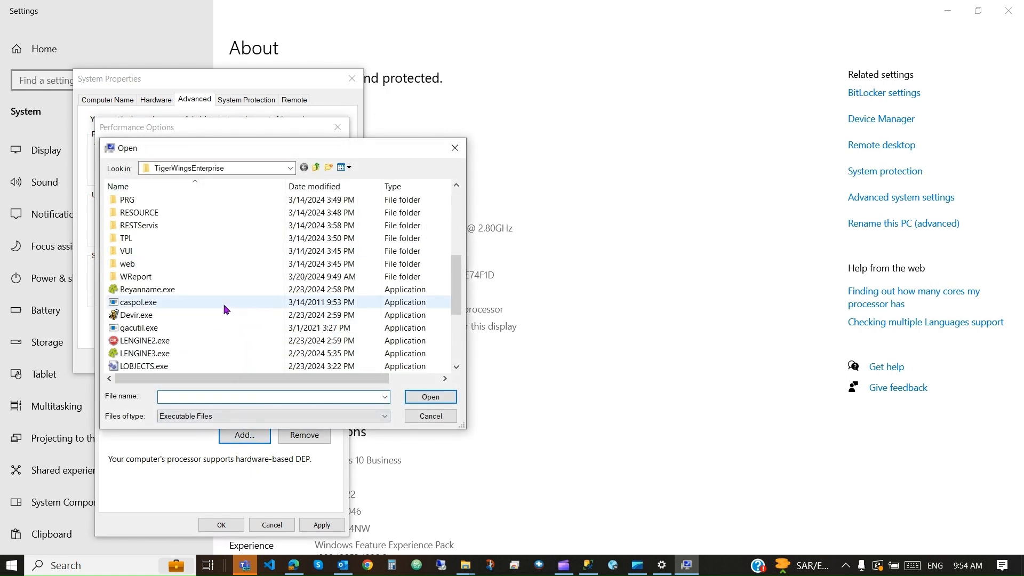
scroll(226, 309, "down", 4)
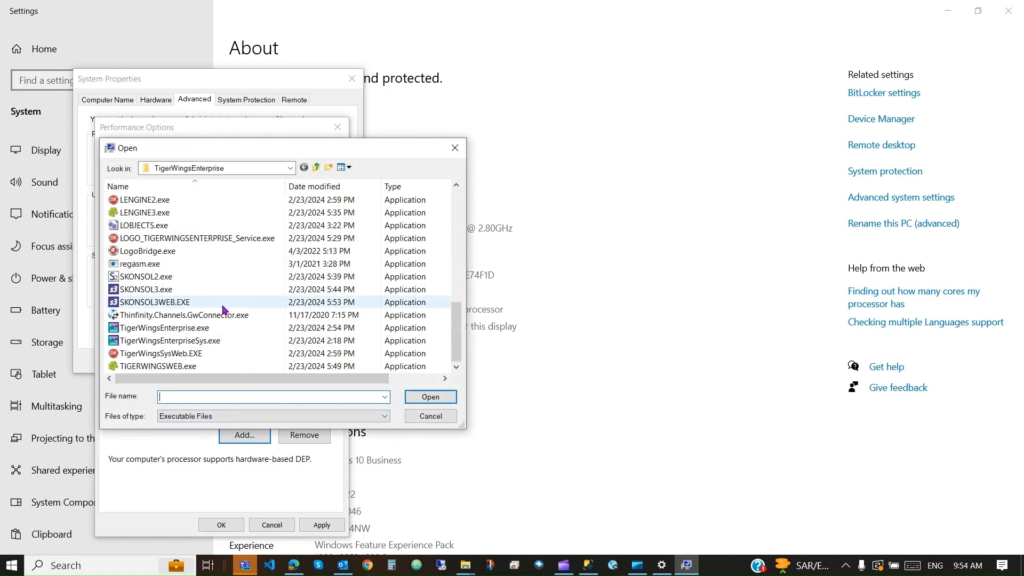
double_click(133, 225)
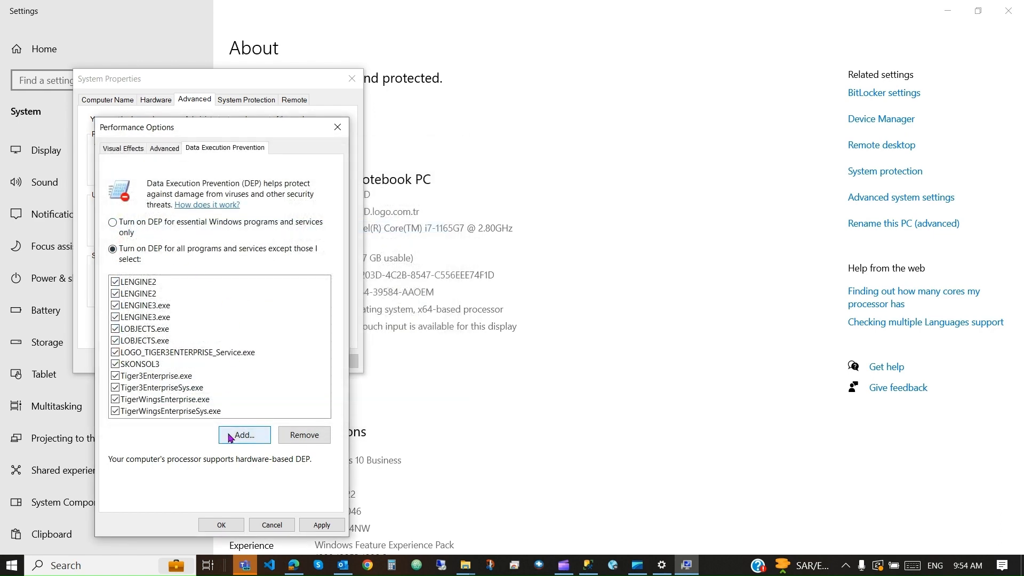
left_click(240, 435)
scroll(216, 286, "down", 9)
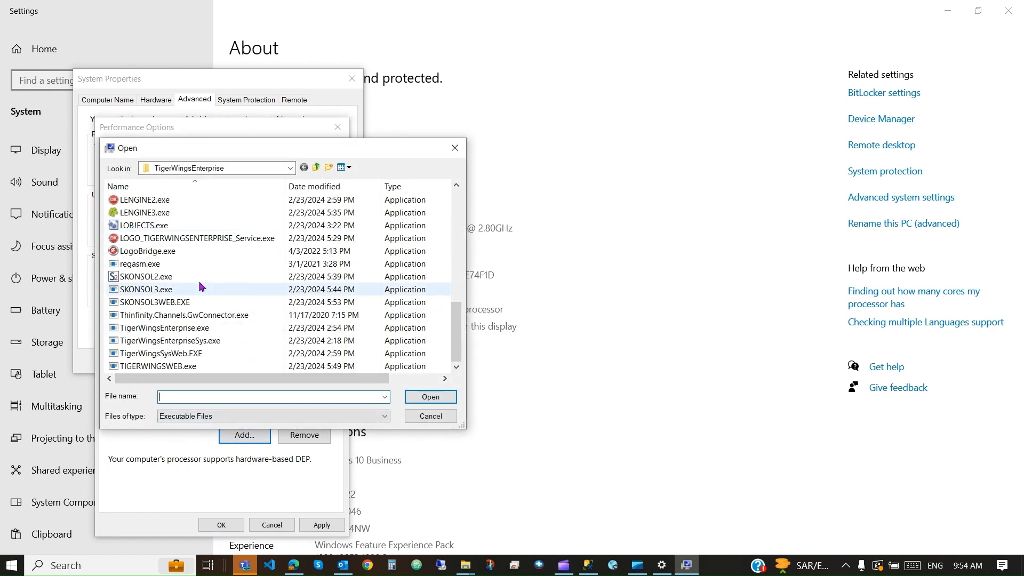
double_click(147, 240)
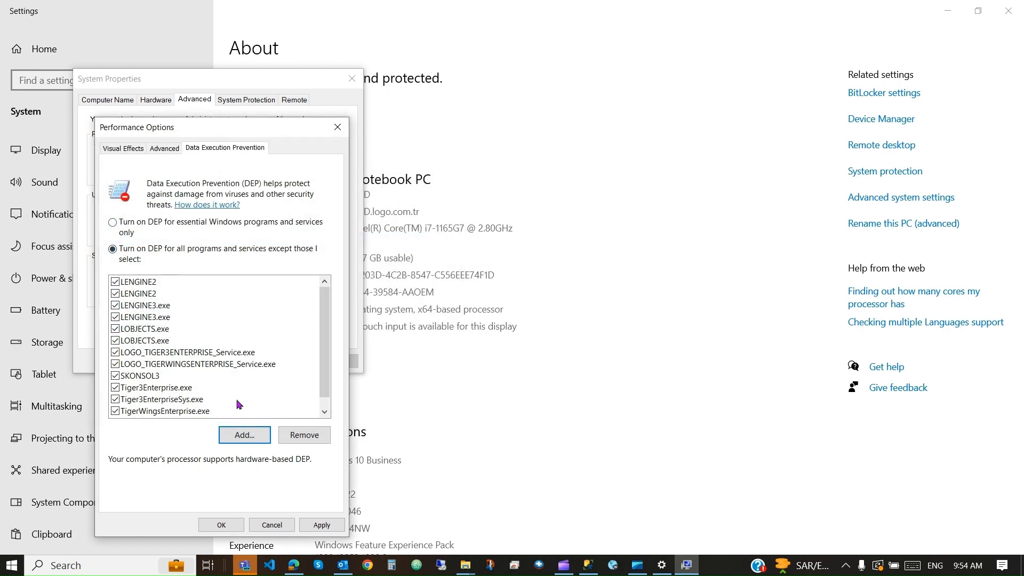
Step: Add Thinfinity.Channels.GwConnector.exe to the Data Execution Prevention exceptions, then apply the changes and close the system settings windows
left_click(243, 435)
scroll(206, 296, "down", 10)
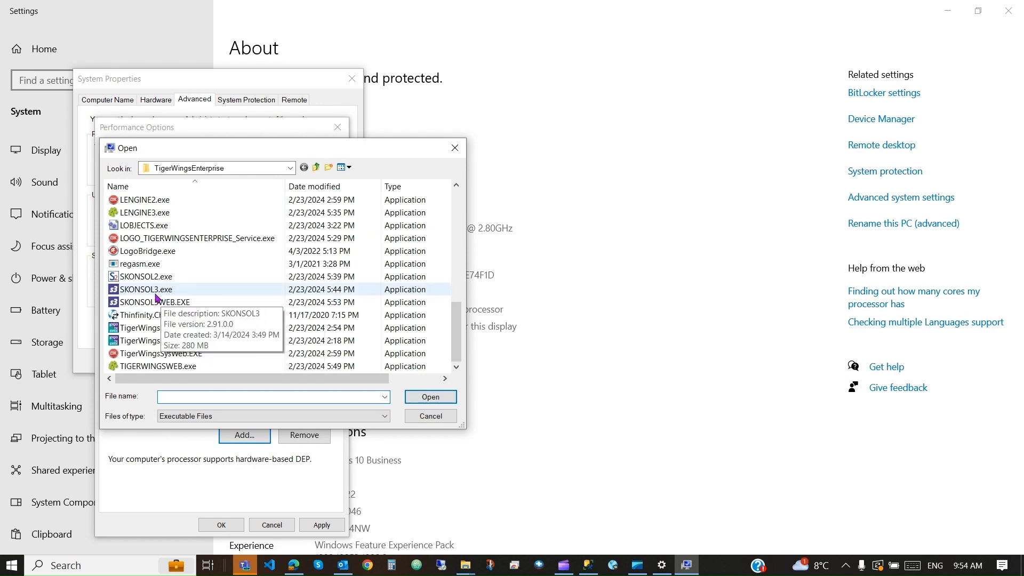
double_click(151, 315)
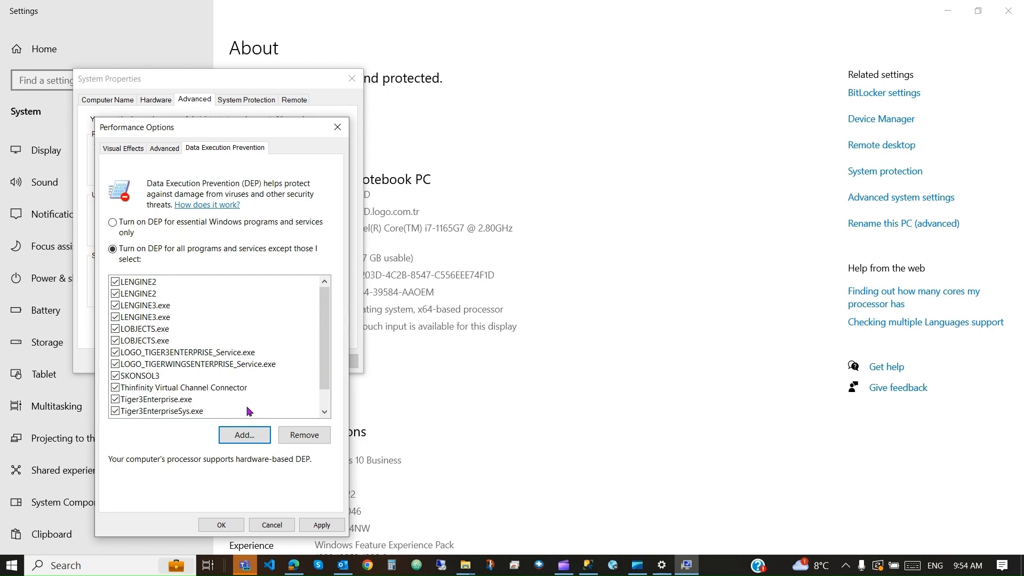
left_click(321, 525)
left_click(220, 525)
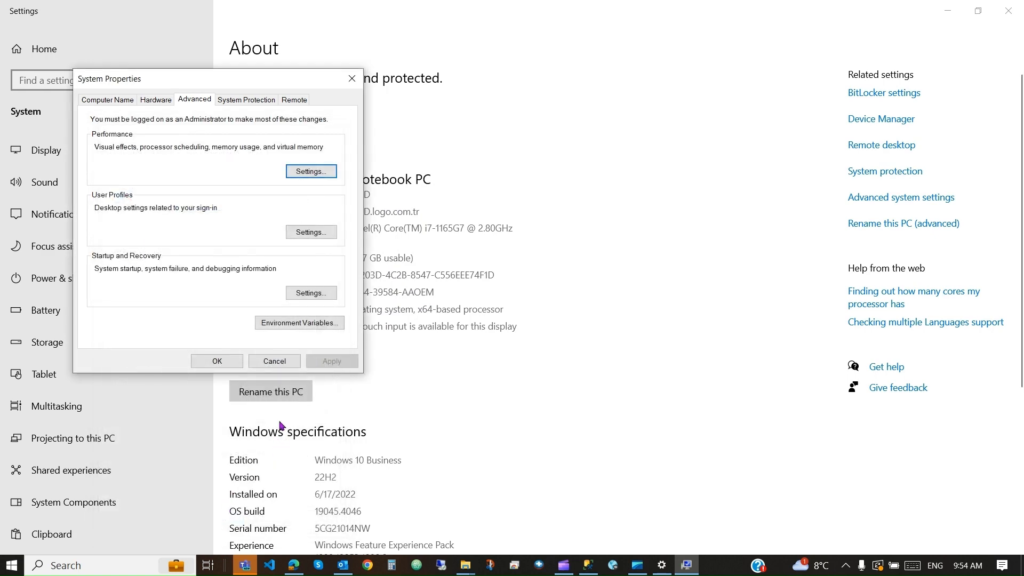
left_click(216, 355)
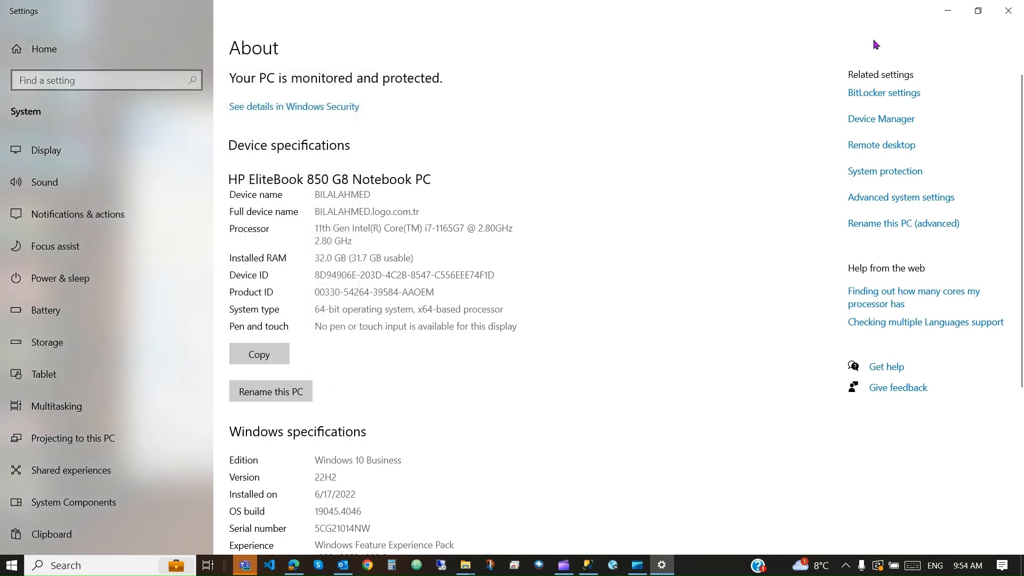
left_click(1007, 11)
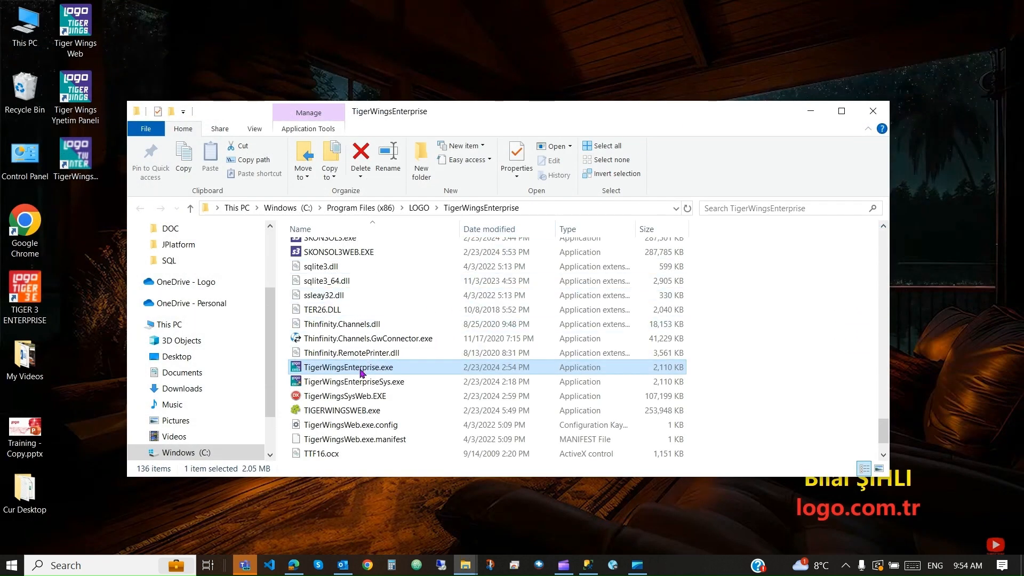
Step: Try to run TigerWingsEnterprise.exe as administrator from the TigerWingsEnterprise folder
right_click(347, 369)
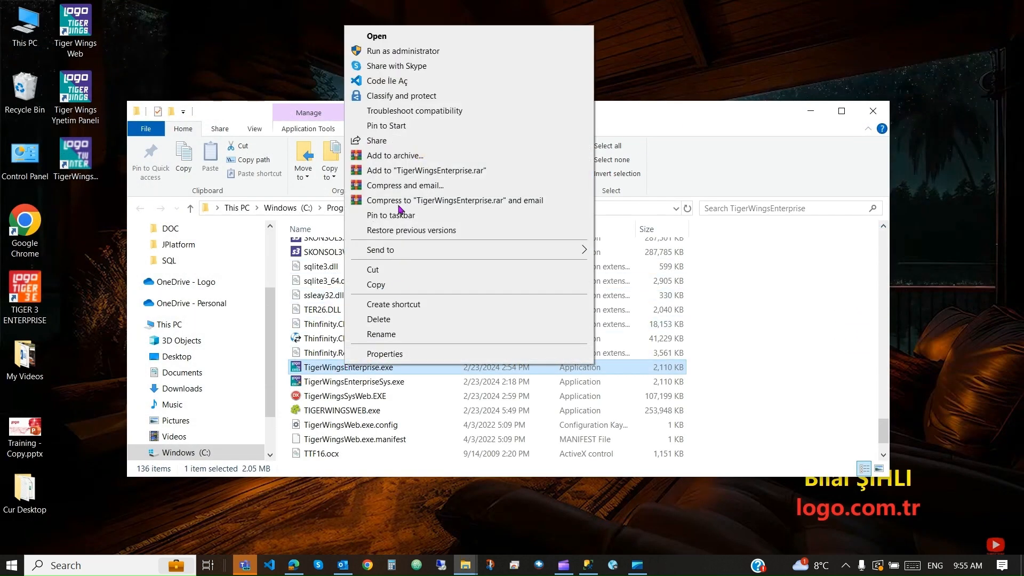
left_click(396, 51)
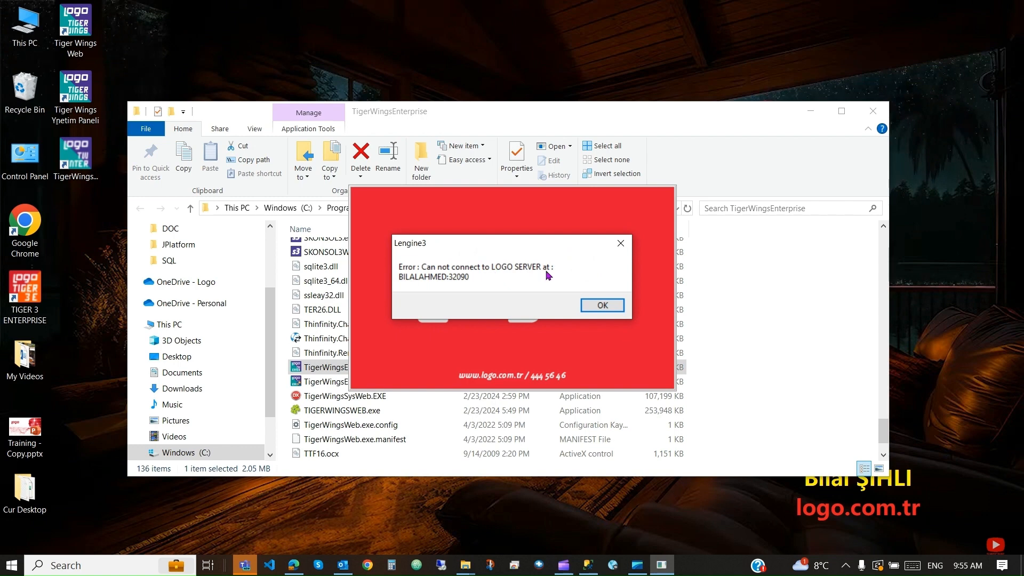
left_click(596, 305)
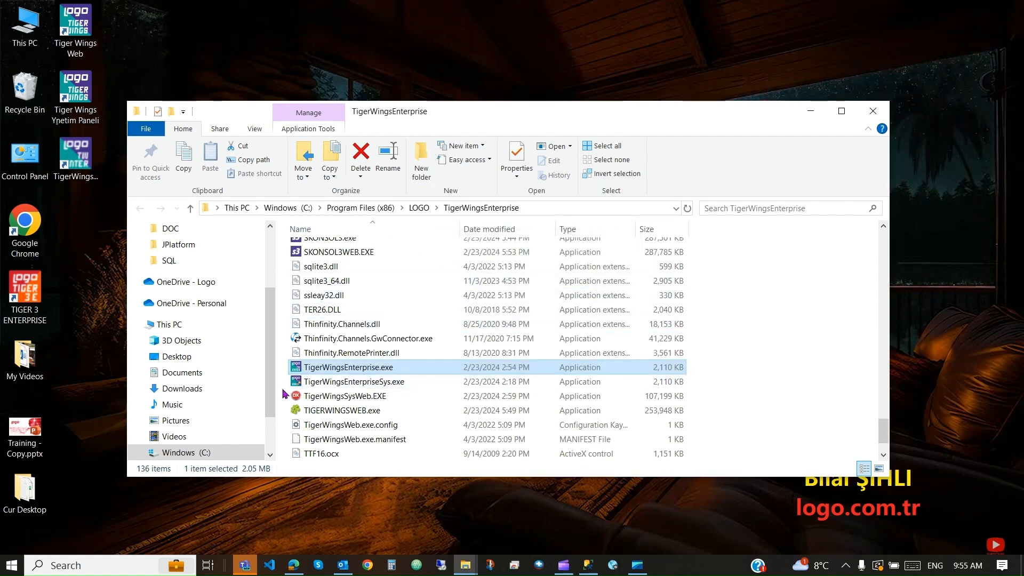
Step: Restart the LOGO_TIGERWINGSENTERPRISE_Service 2.91.0.0 license service in Windows Services and minimize the Services window
left_click(78, 561)
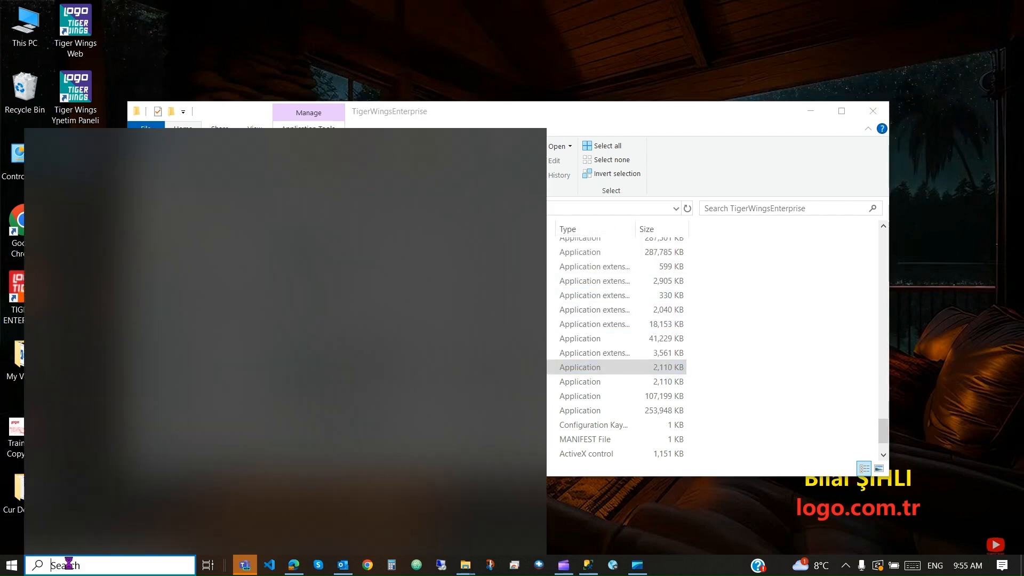
type("serv")
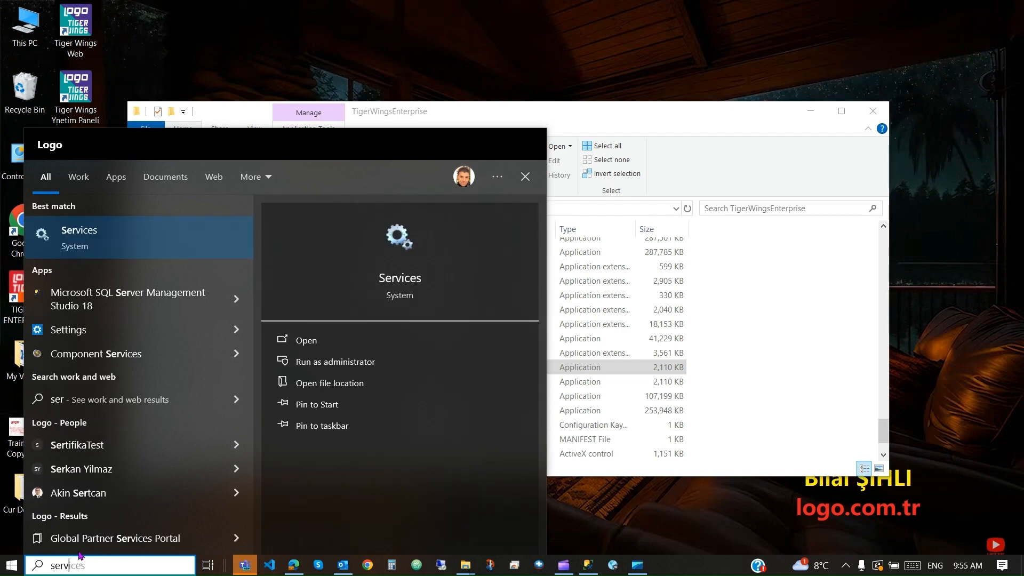
left_click(110, 240)
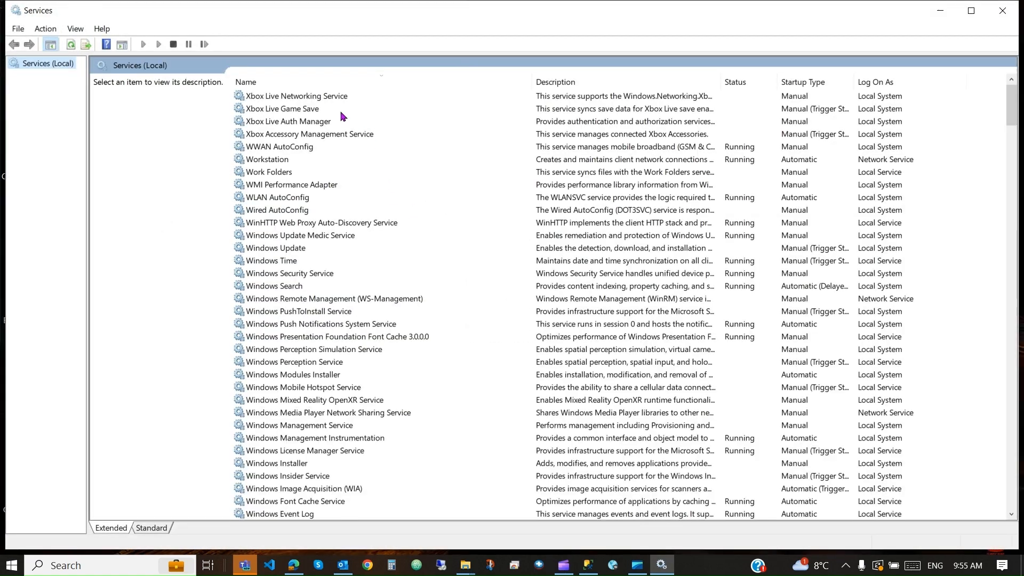
left_click(311, 113)
key("l")
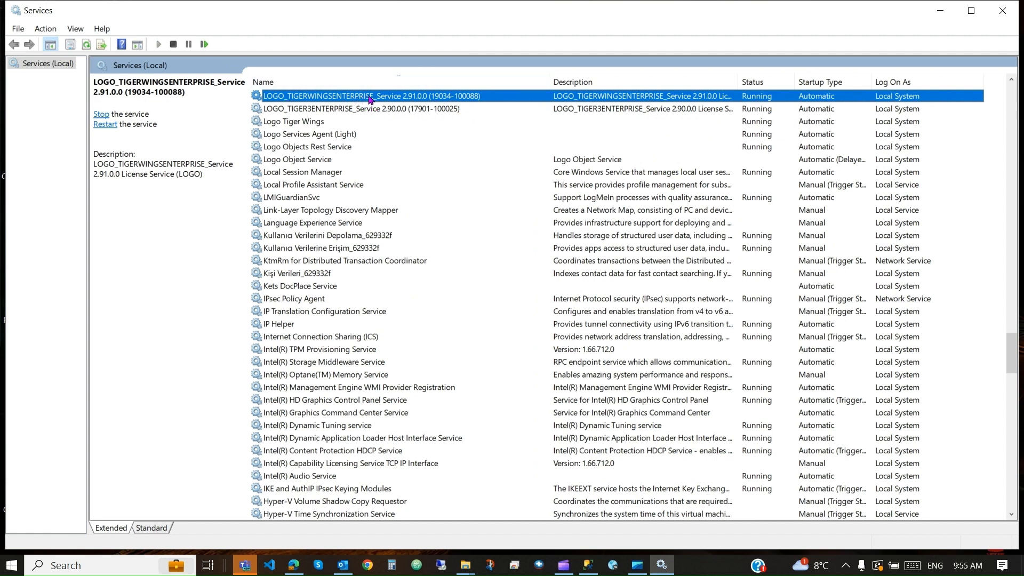
right_click(370, 99)
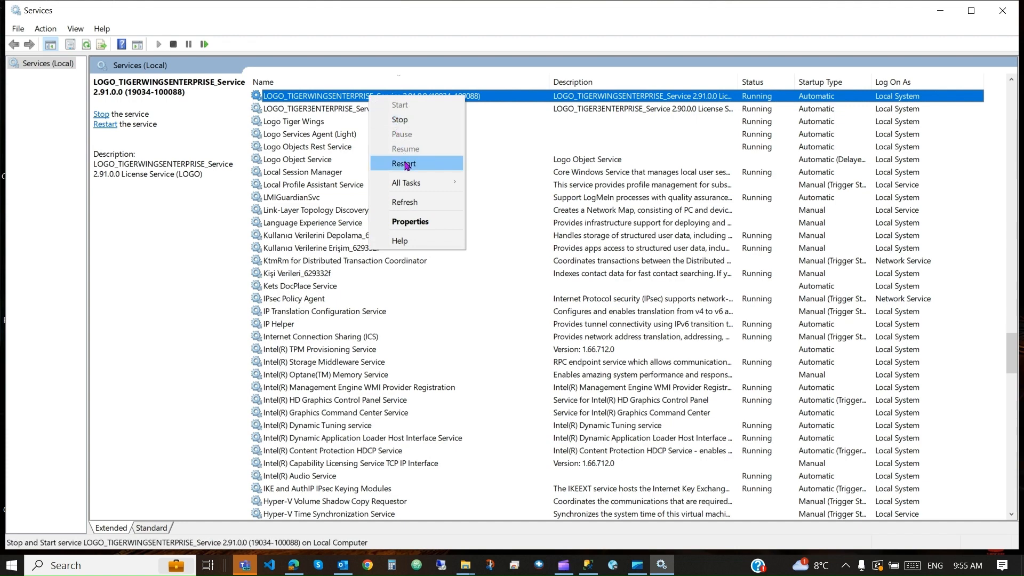
left_click(411, 159)
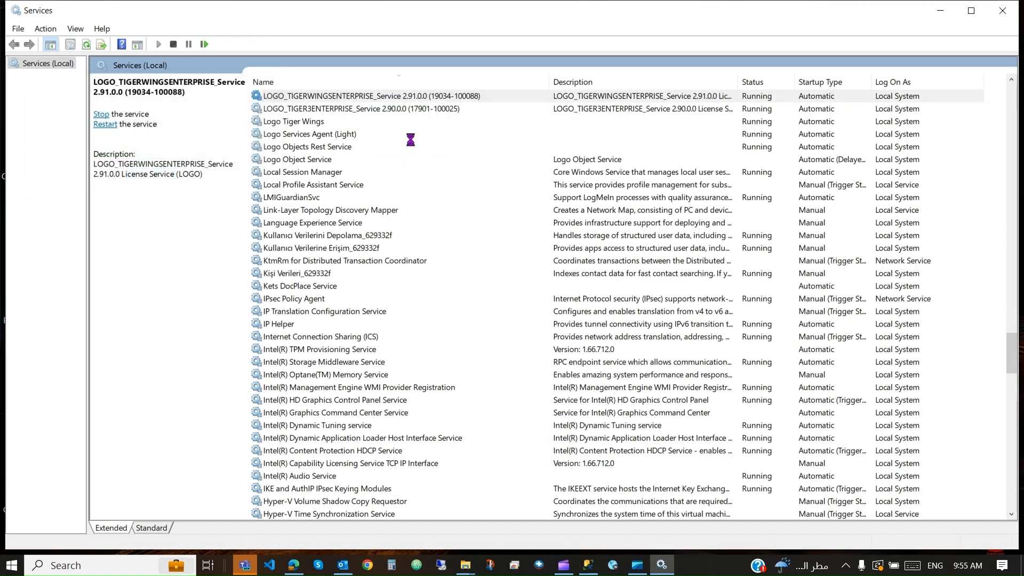
left_click(372, 110)
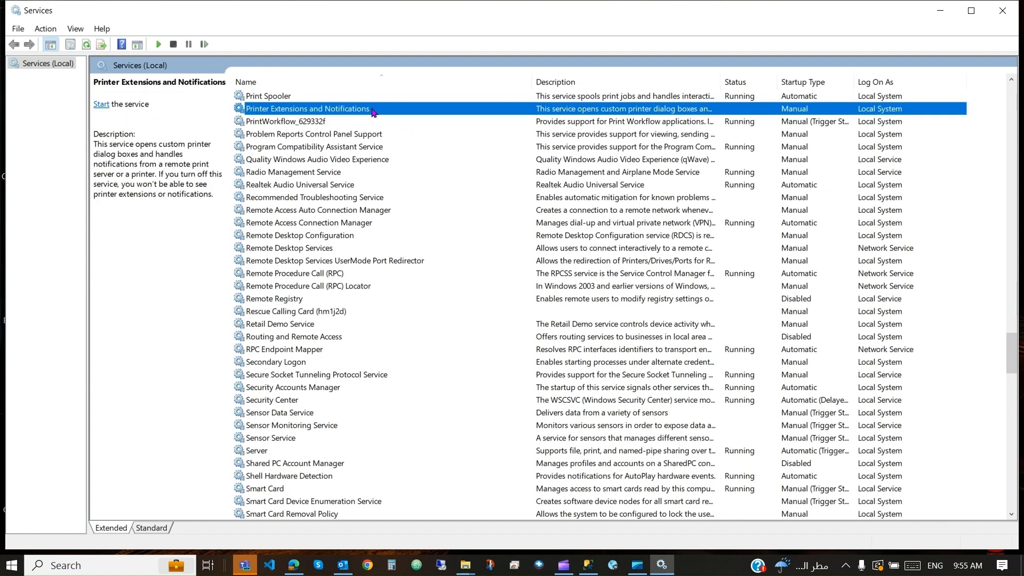
left_click(939, 11)
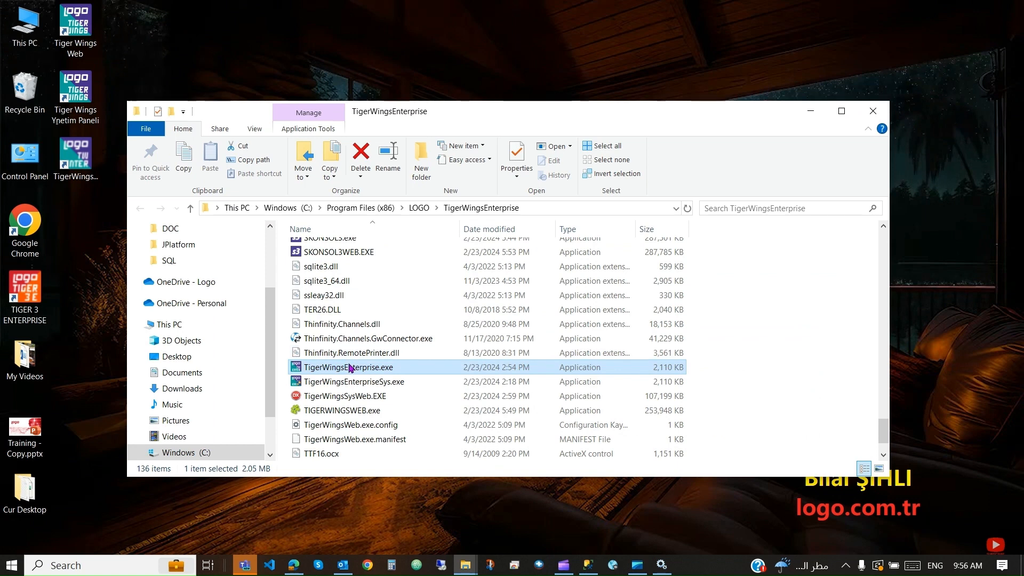
Step: Run TigerWingsEnterprise.exe as administrator and log in as LOGO to company 1 with the language set to English
right_click(350, 367)
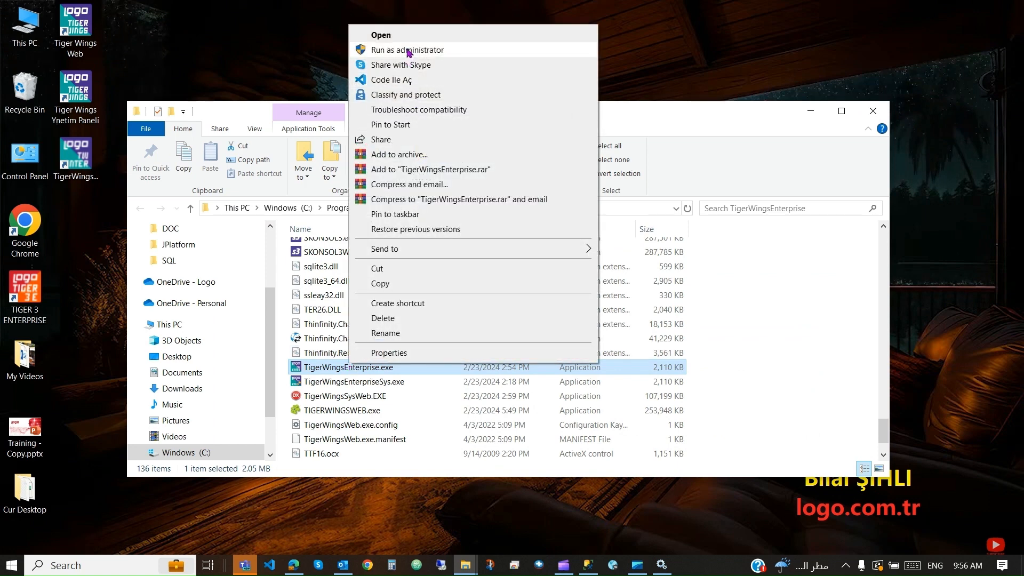
left_click(409, 50)
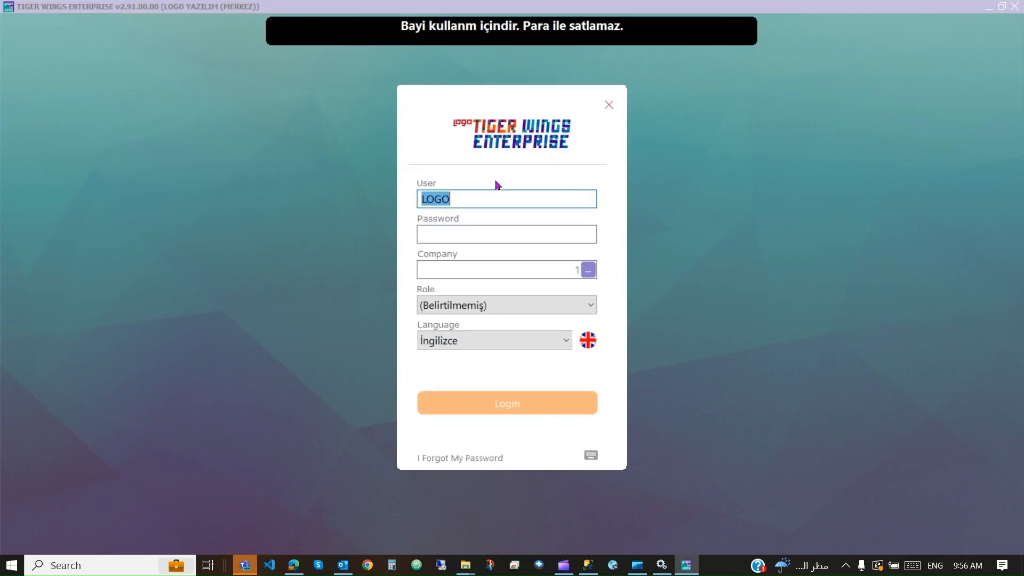
left_click(466, 235)
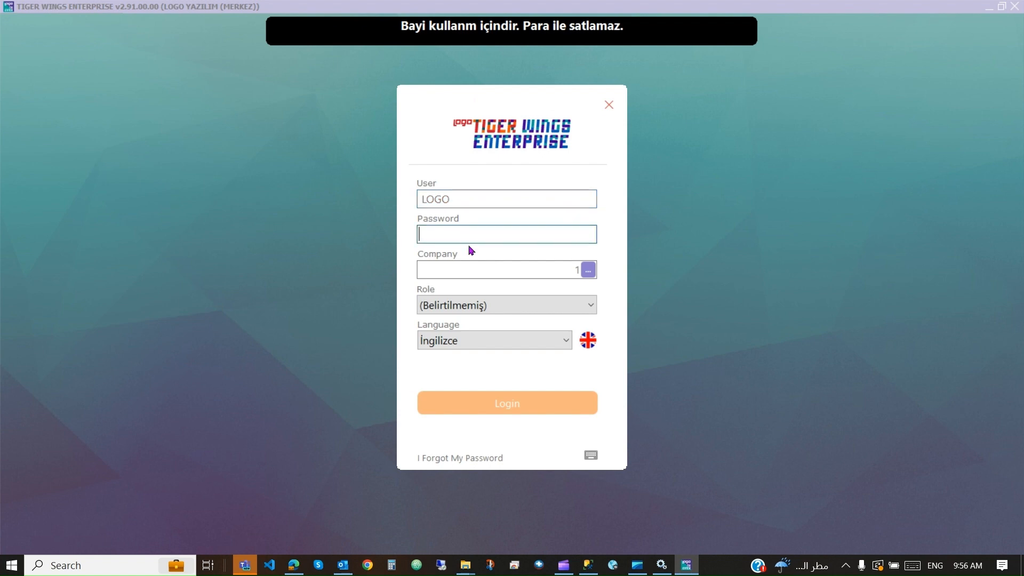
left_click(555, 269)
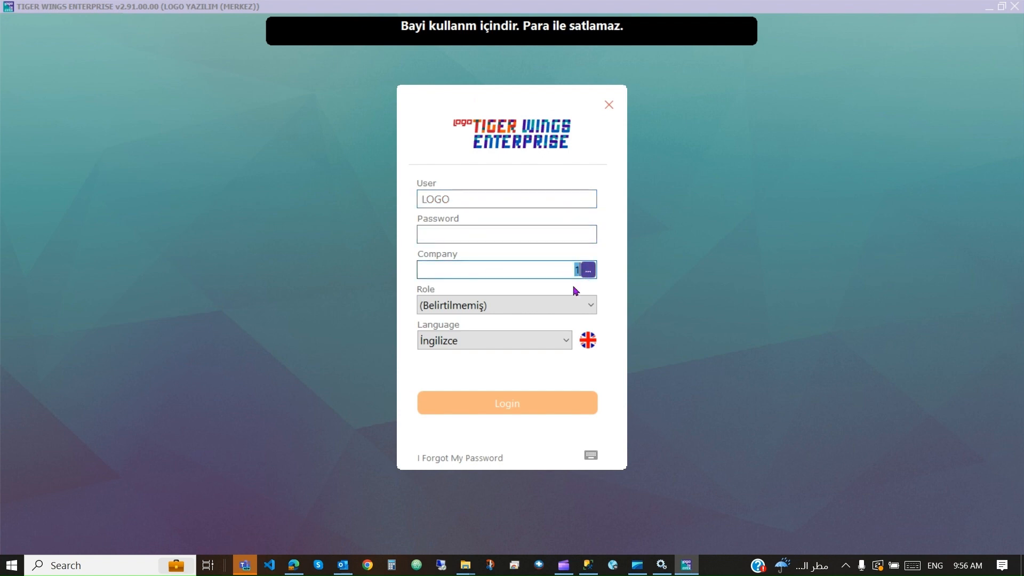
left_click(472, 341)
left_click(493, 368)
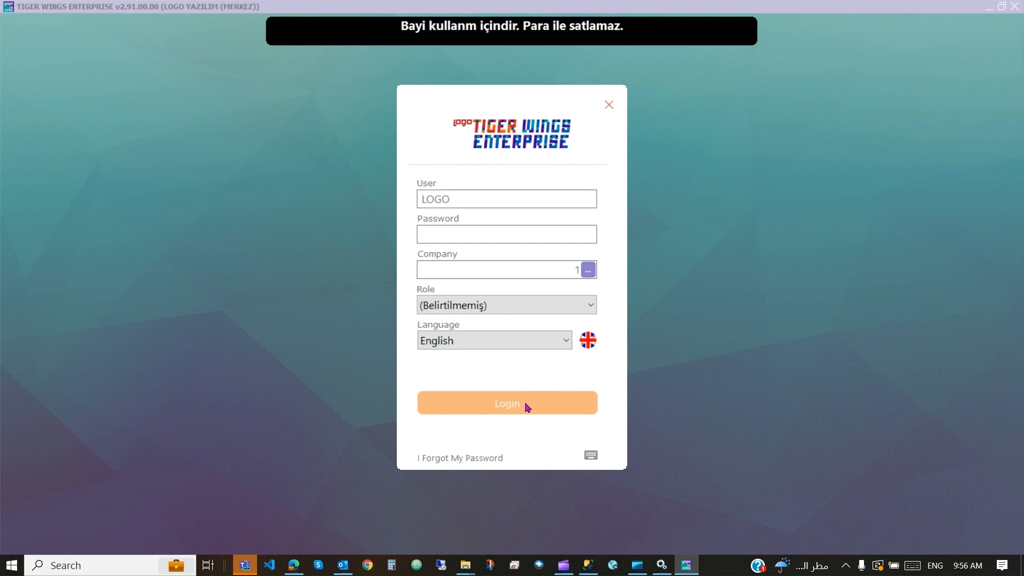
left_click(526, 407)
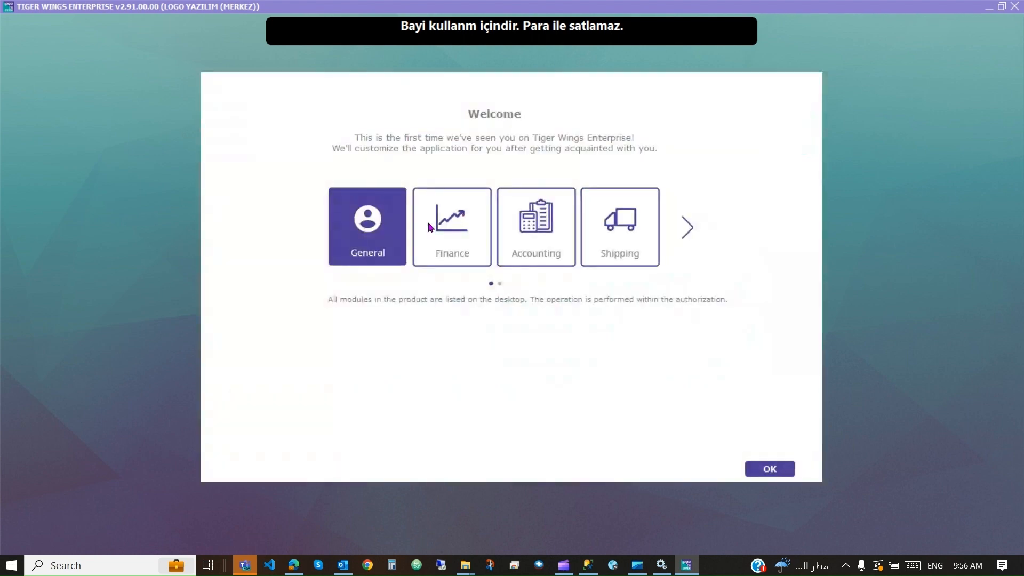
Step: Finish the first-login setup with the default General desktop, skipping the quick tour, and open the main module menu
left_click(769, 468)
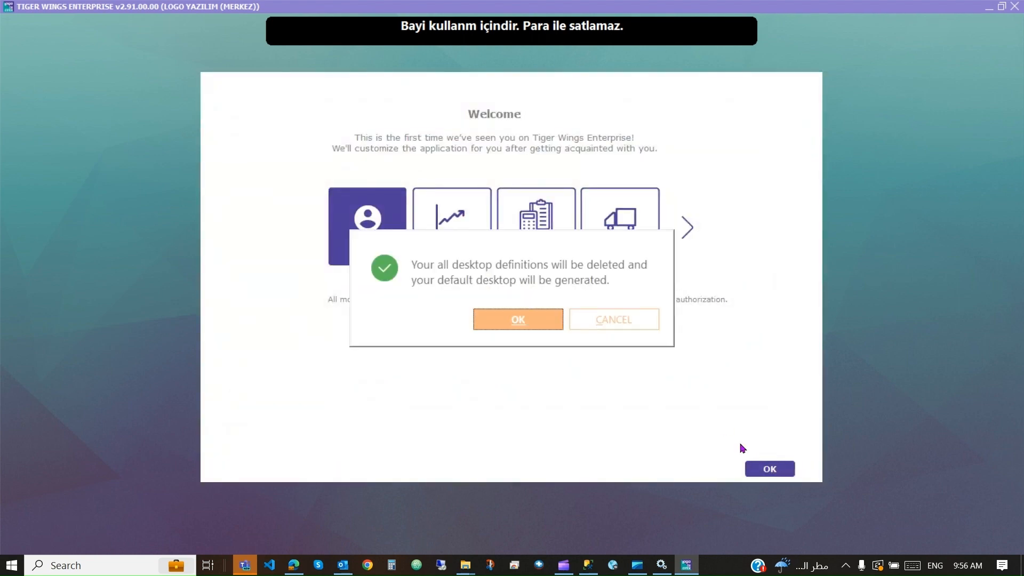
left_click(545, 317)
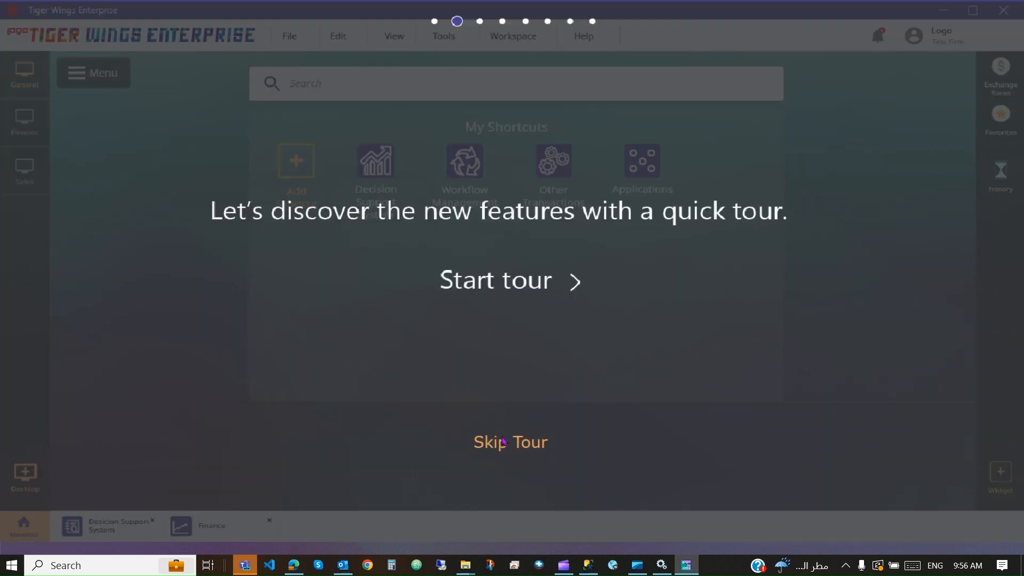
left_click(503, 442)
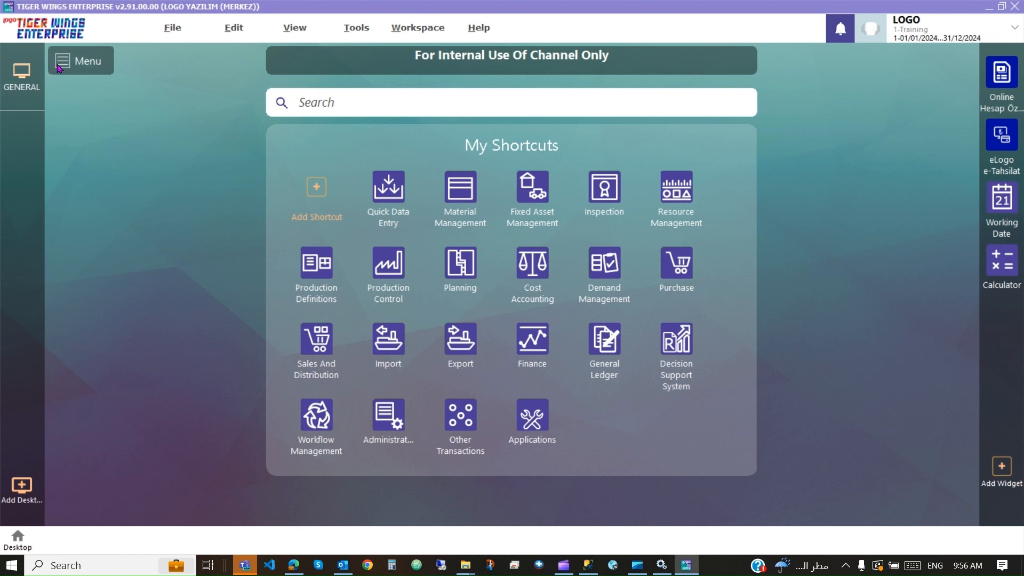
left_click(60, 67)
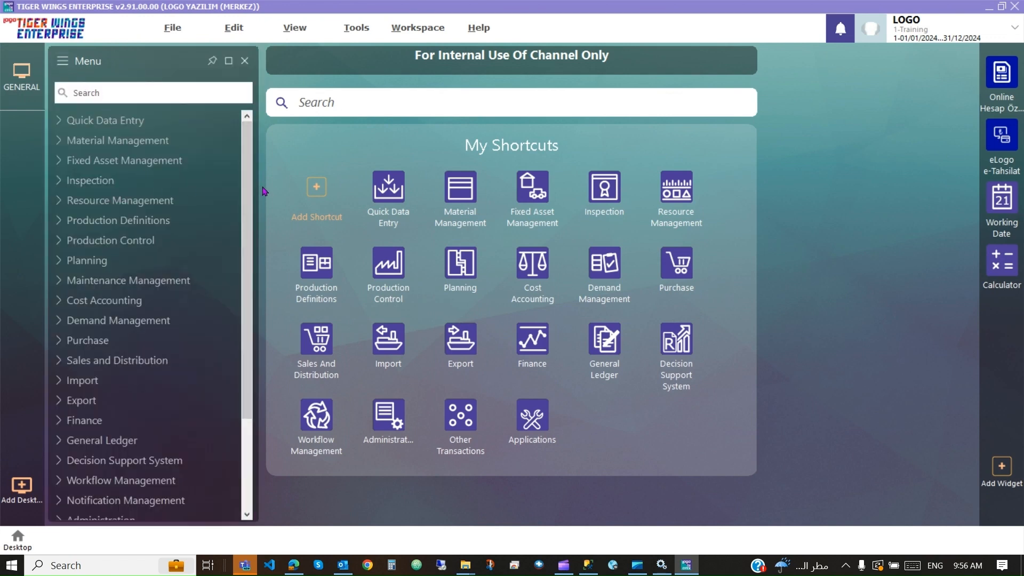